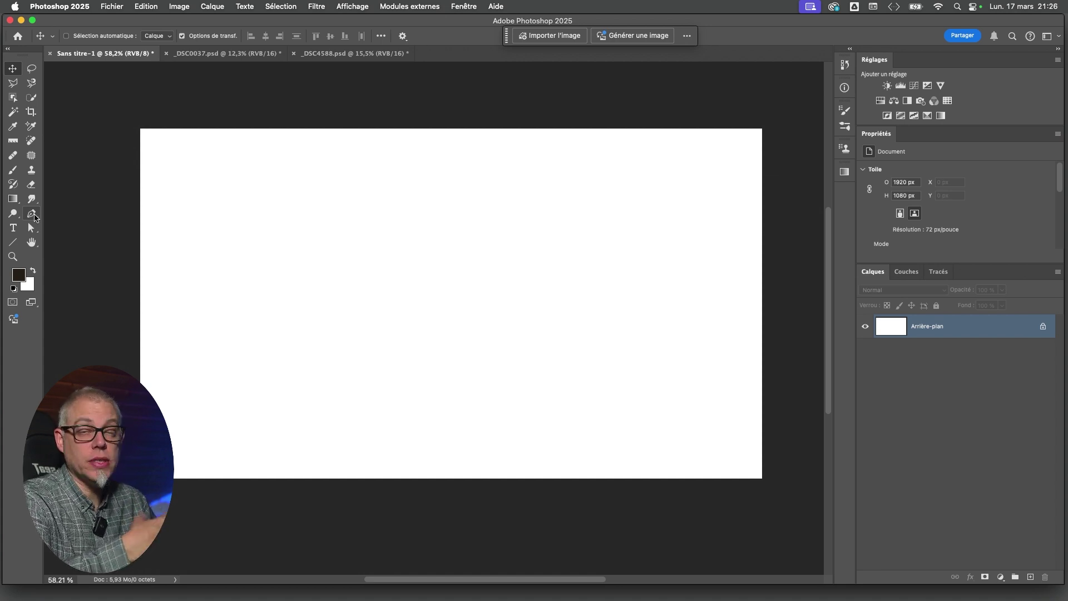
Draw a closed six-point path with straight segments using the Pen tool in the canvas's upper half, then dismiss it.
left_click(31, 214)
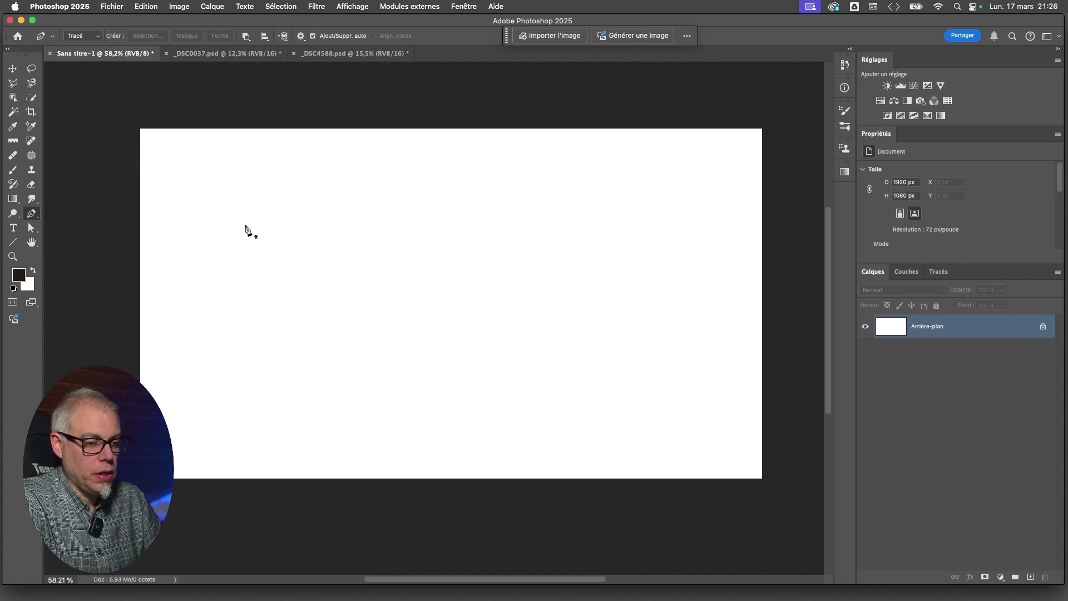
left_click(202, 182)
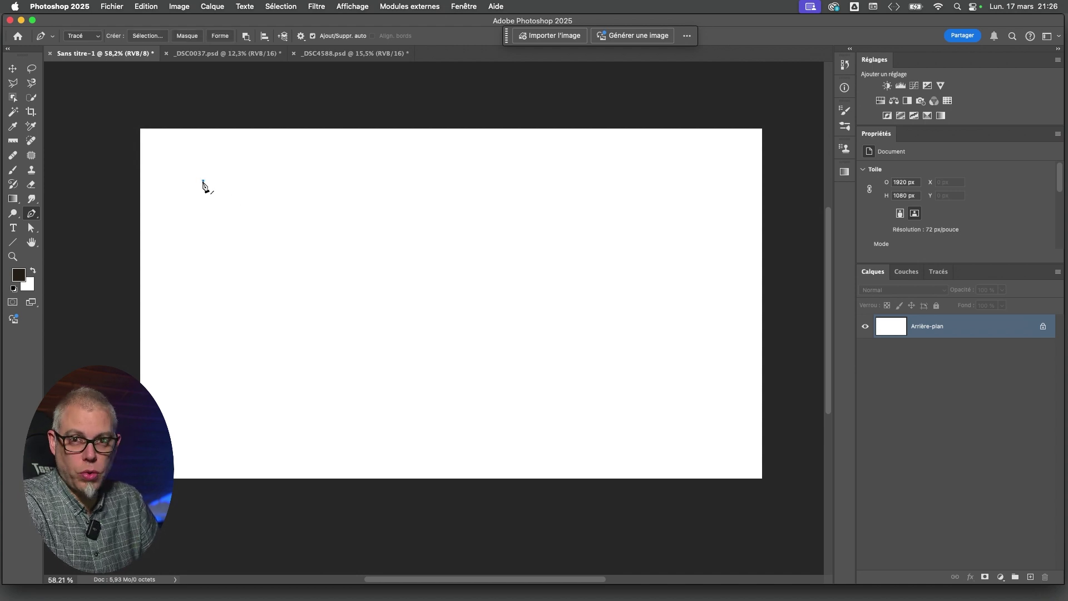
left_click(475, 177)
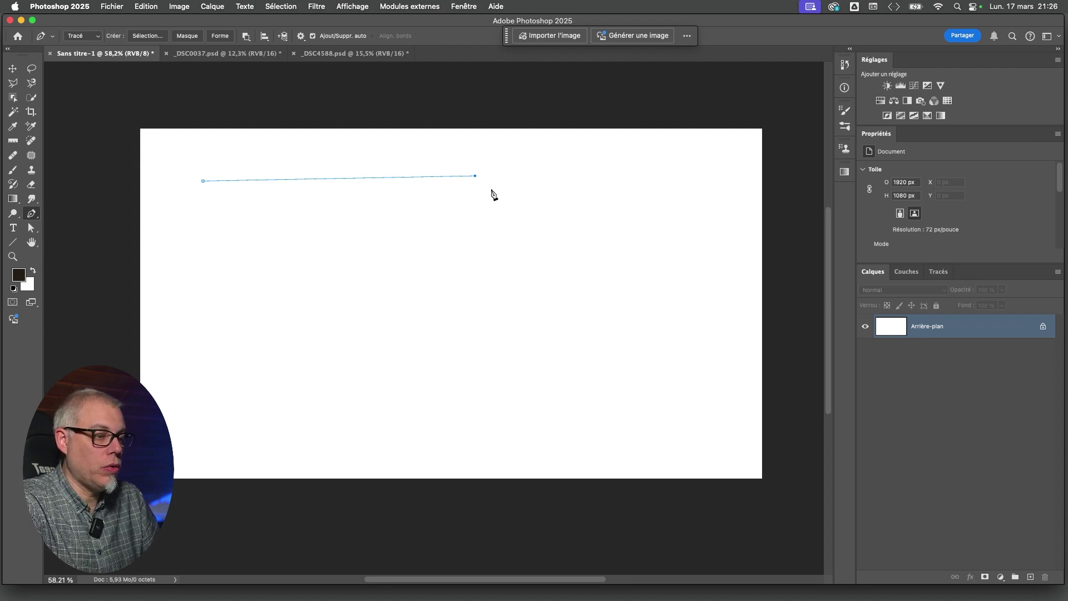
left_click(551, 253)
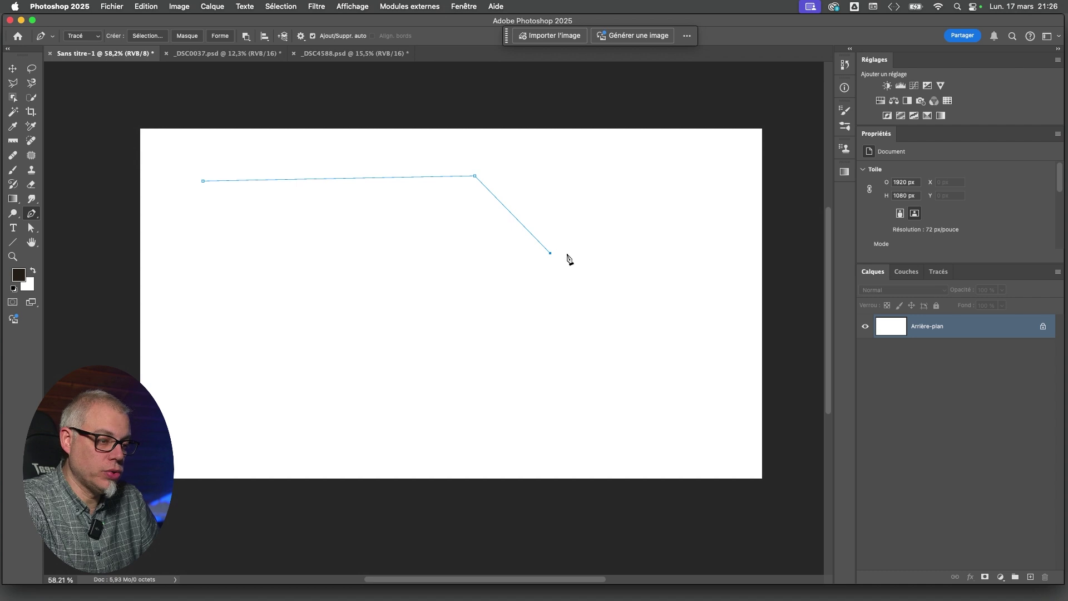
left_click(430, 256)
left_click(285, 242)
left_click(217, 228)
left_click(203, 182)
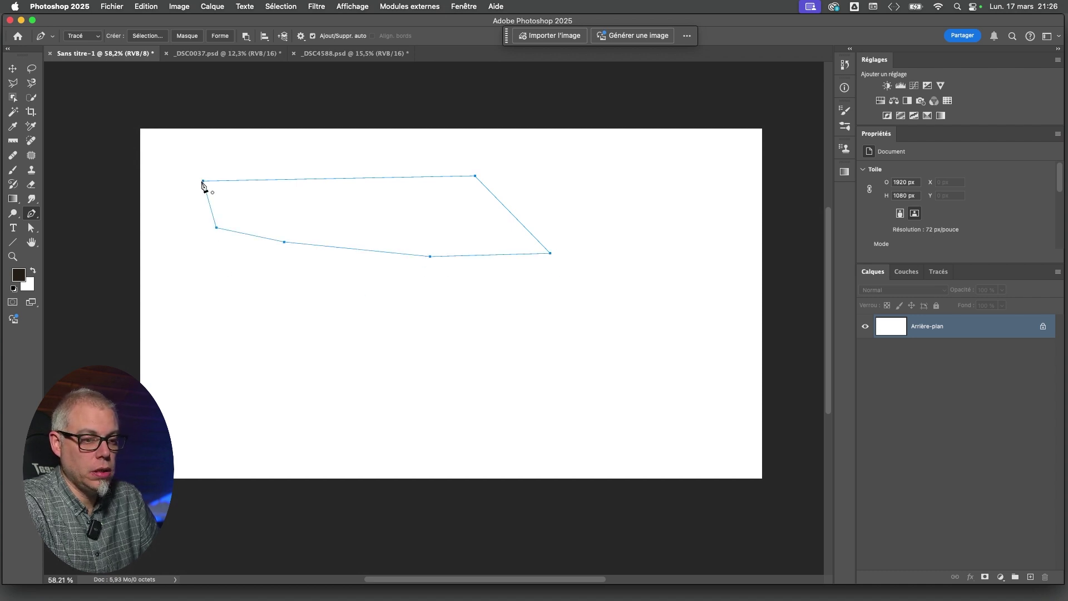
key("Escape")
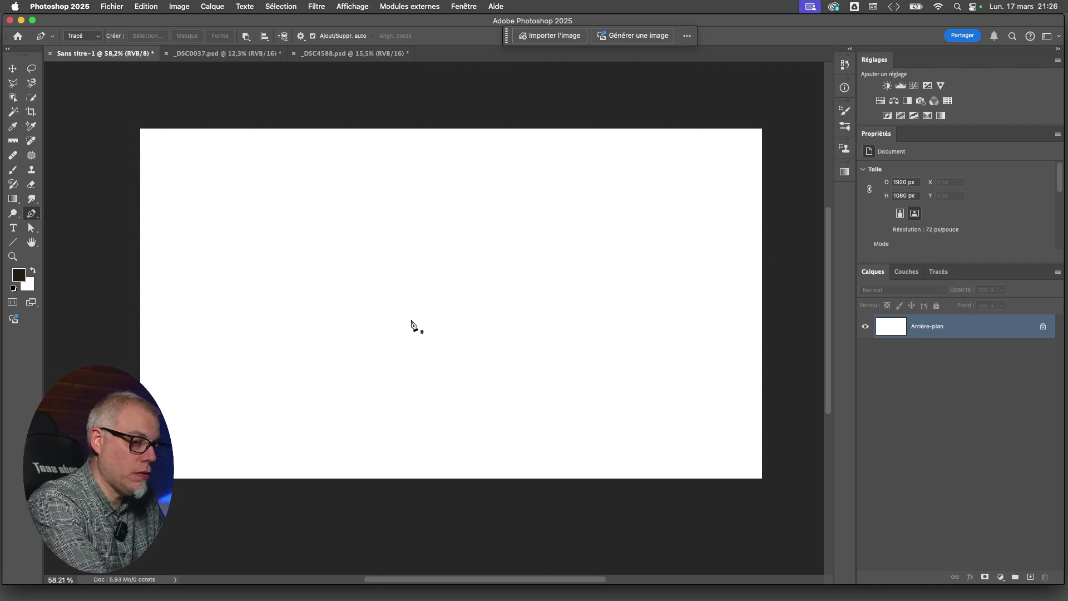
Draw a closed Pen path mixing curved and straight segments in the canvas's upper-left area, then dismiss it.
left_click(250, 221)
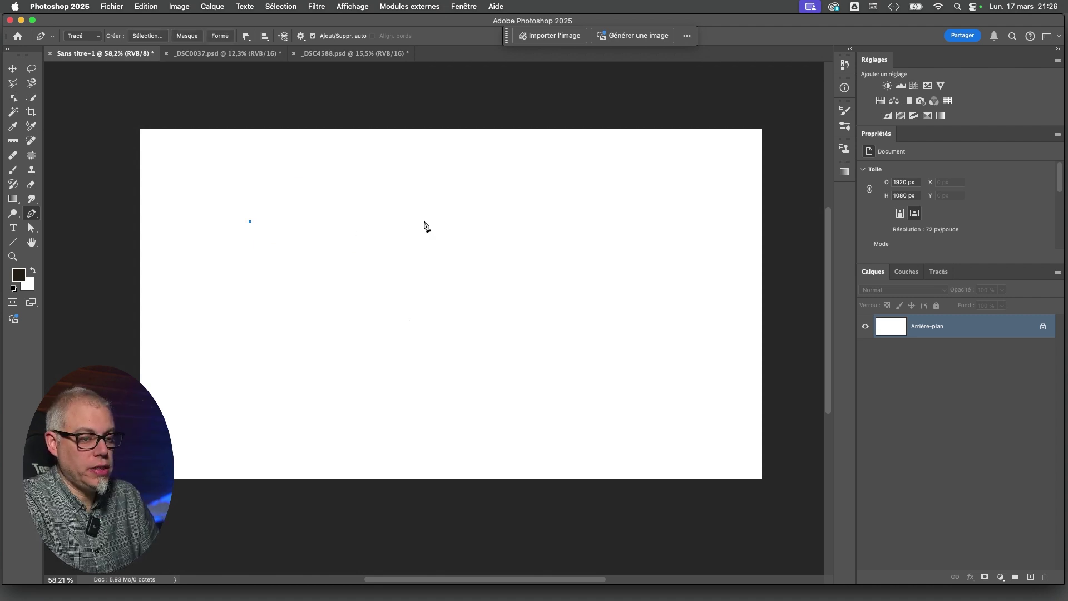
left_click(439, 219)
left_click_drag(440, 221, 527, 303)
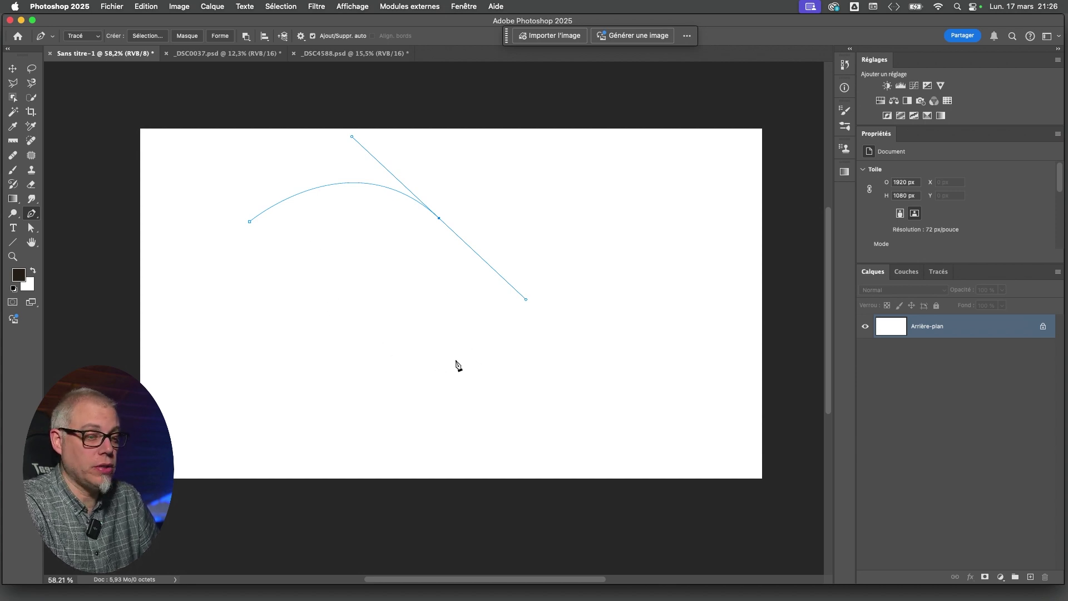
left_click(311, 311)
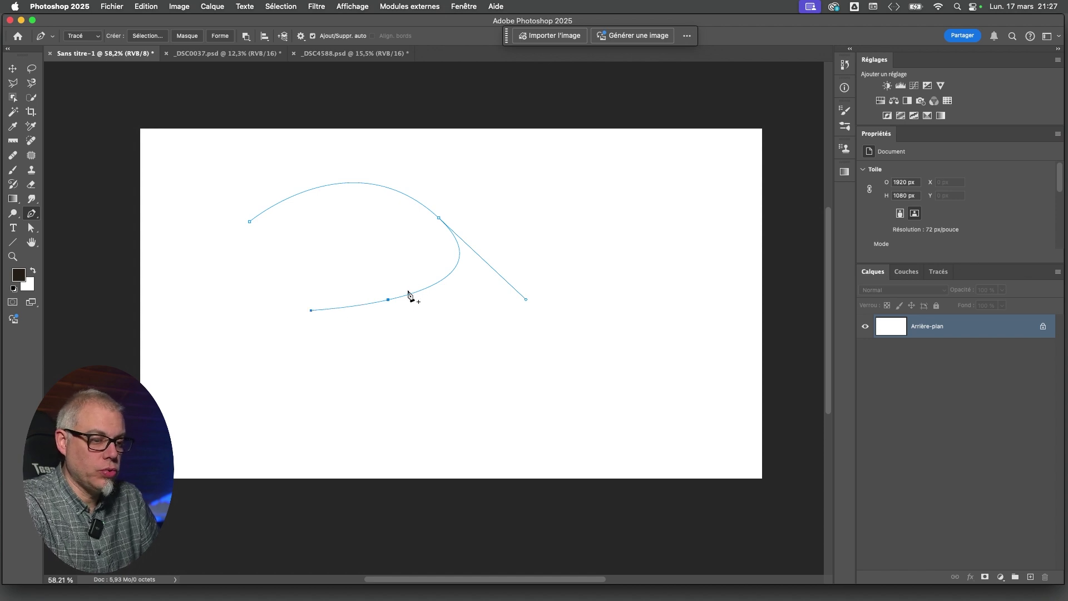
left_click(452, 232)
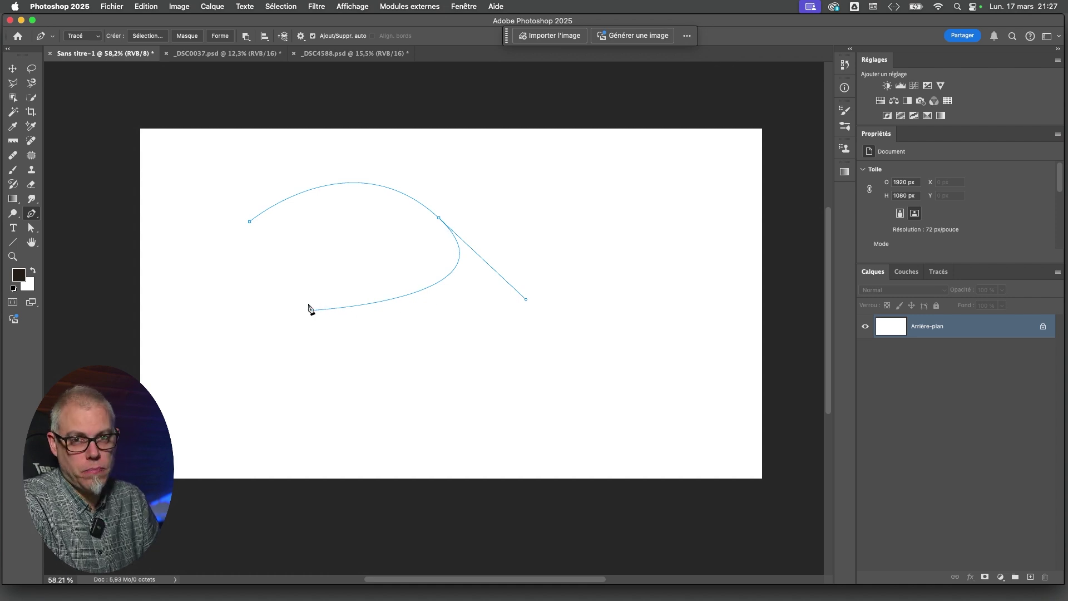
left_click(310, 310)
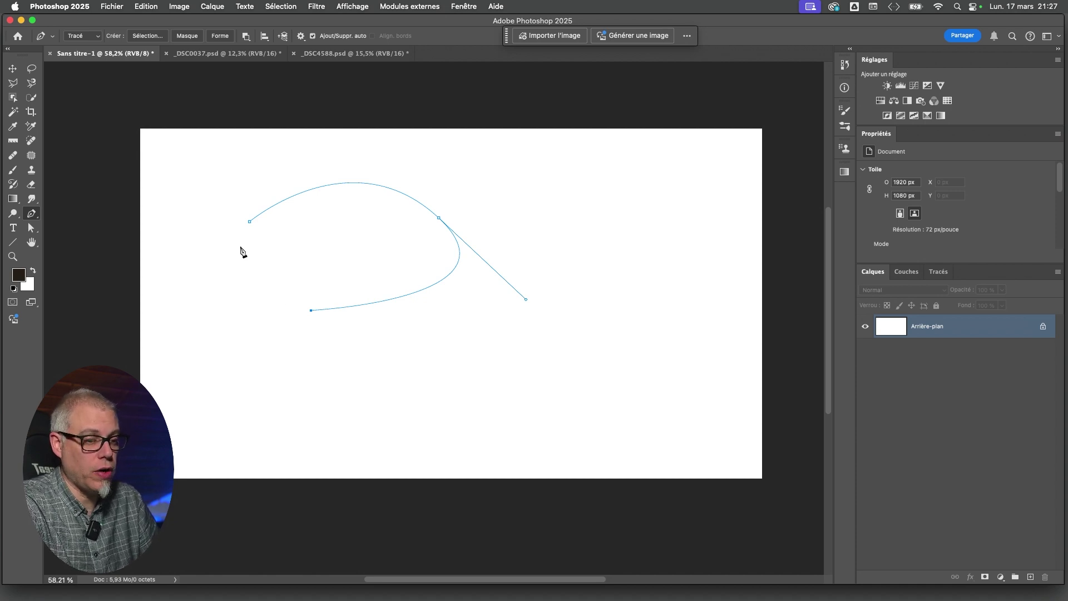
left_click(212, 293)
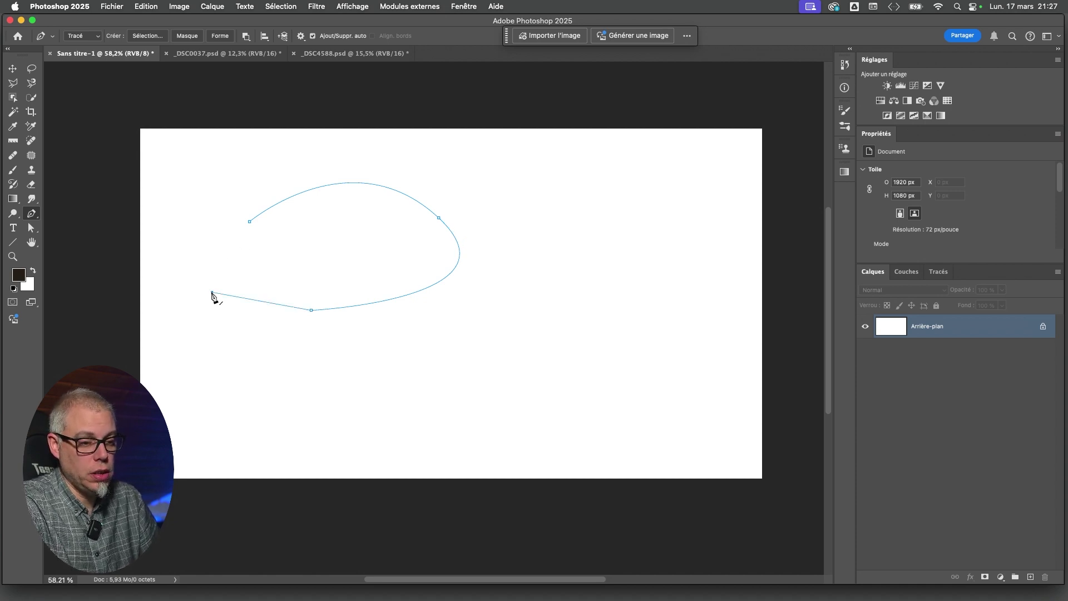
left_click_drag(207, 198, 254, 141)
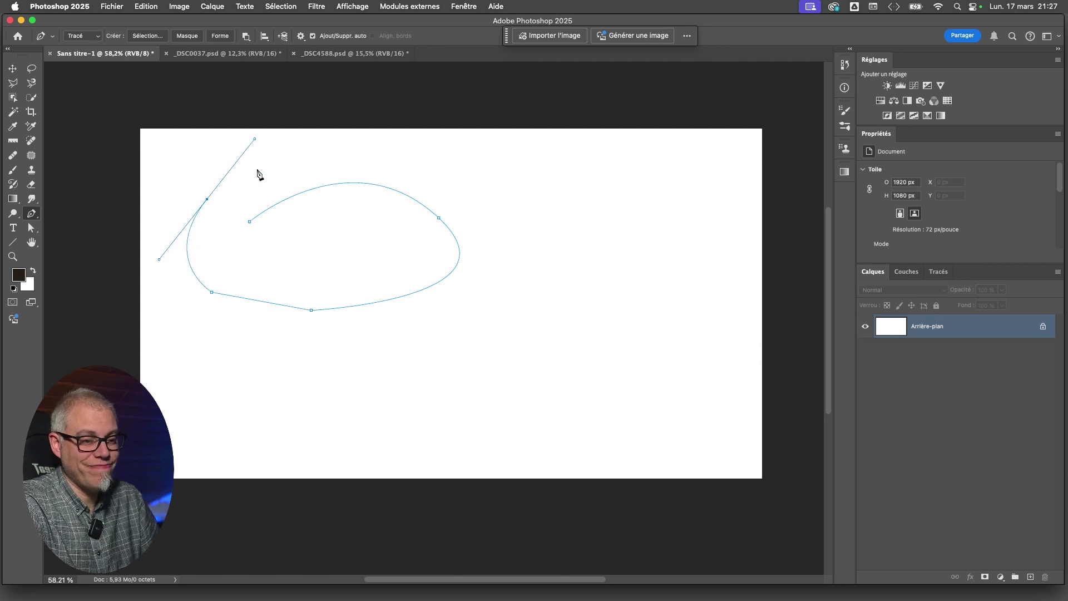
left_click(249, 222)
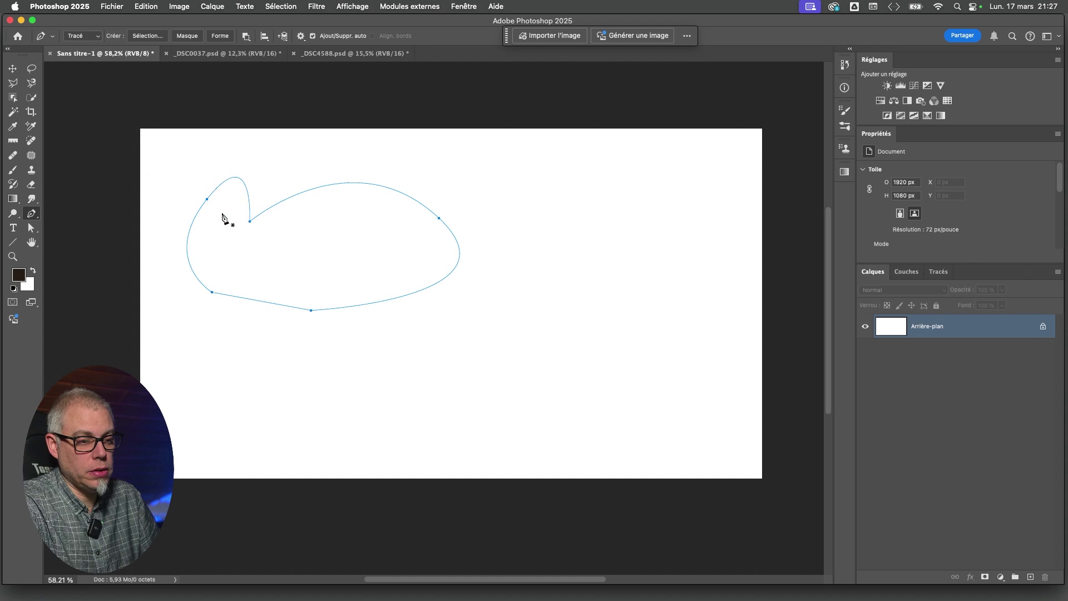
key("Escape")
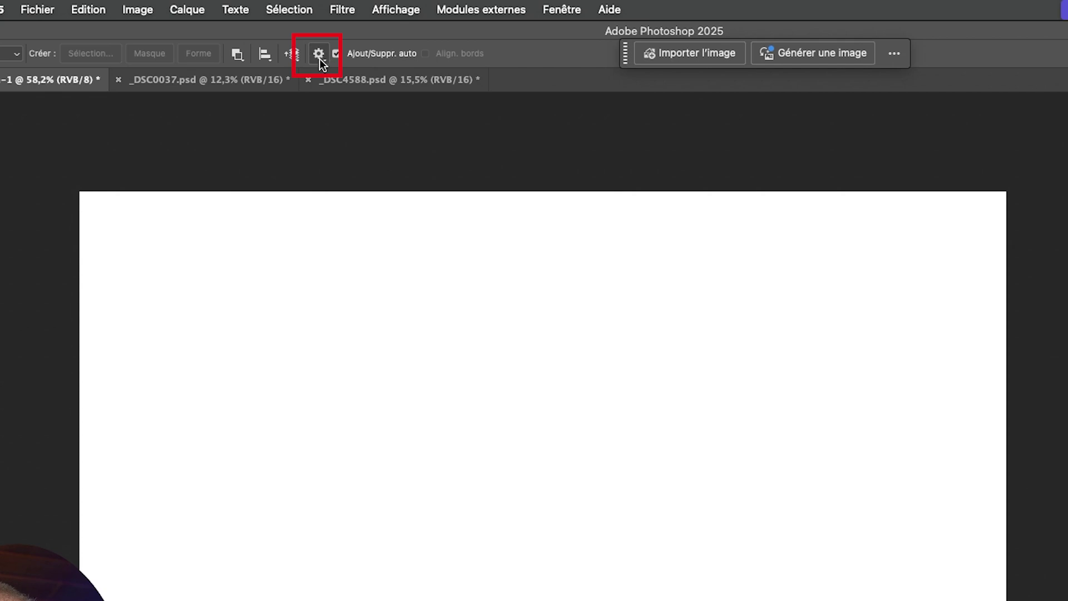
Start a new Pen path with an anchor in the canvas's upper-left area and an upward-arching curved segment ending right of the canvas's centre.
left_click(319, 54)
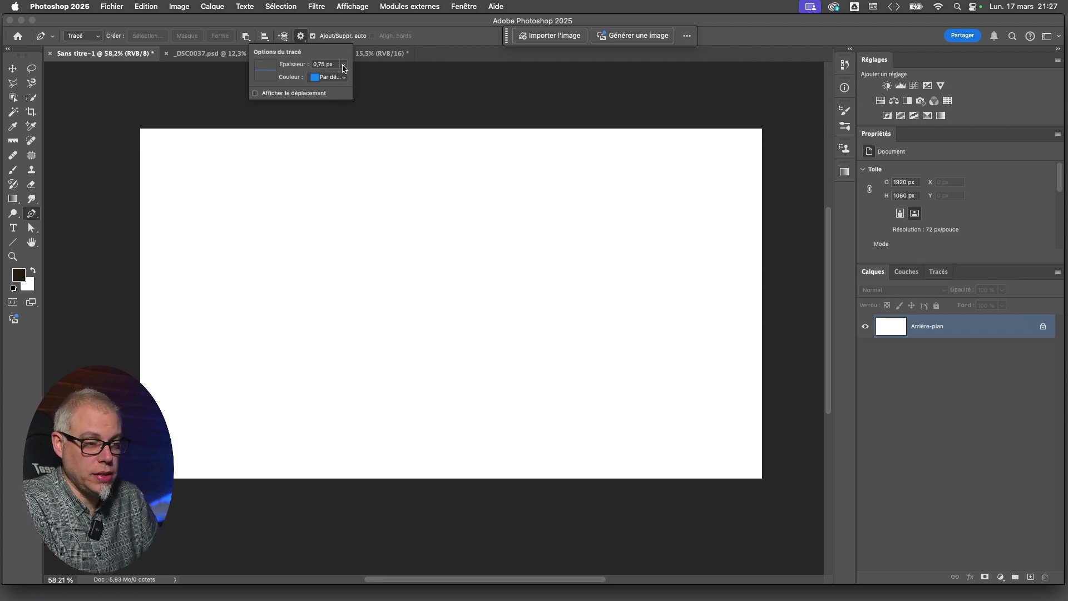
left_click(239, 207)
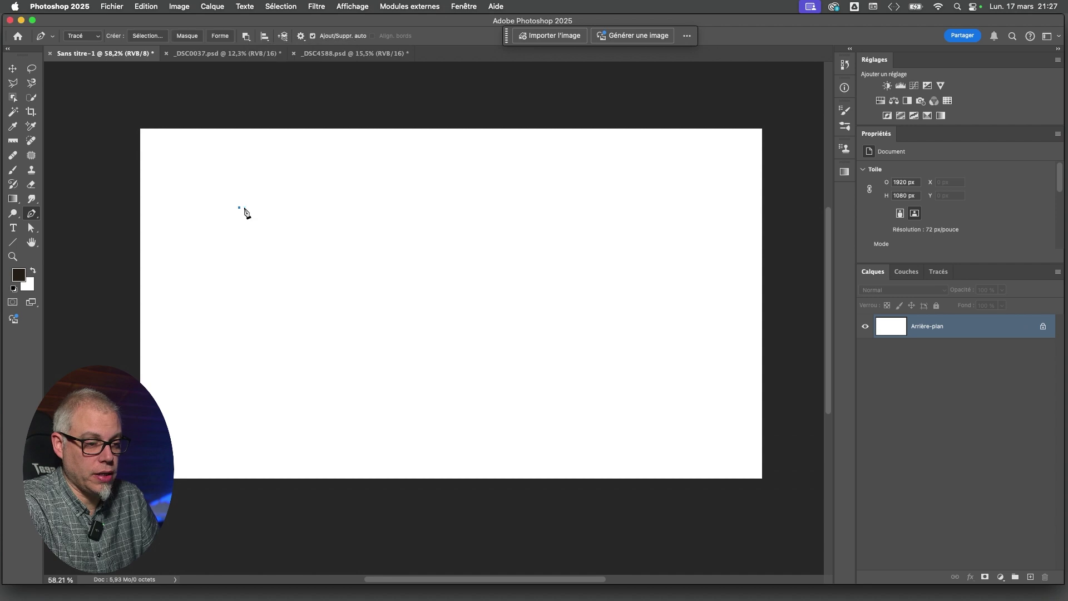
left_click_drag(500, 227, 607, 354)
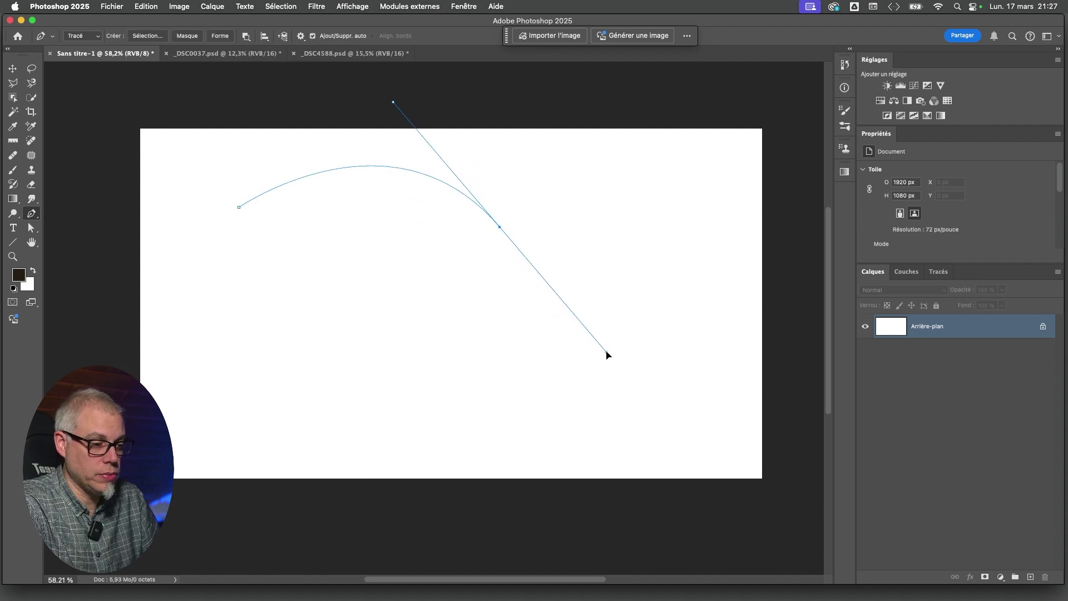
Set the path display to 2 px thickness, keep the colour at Par défaut, and enable Afficher le déplacement.
left_click(301, 37)
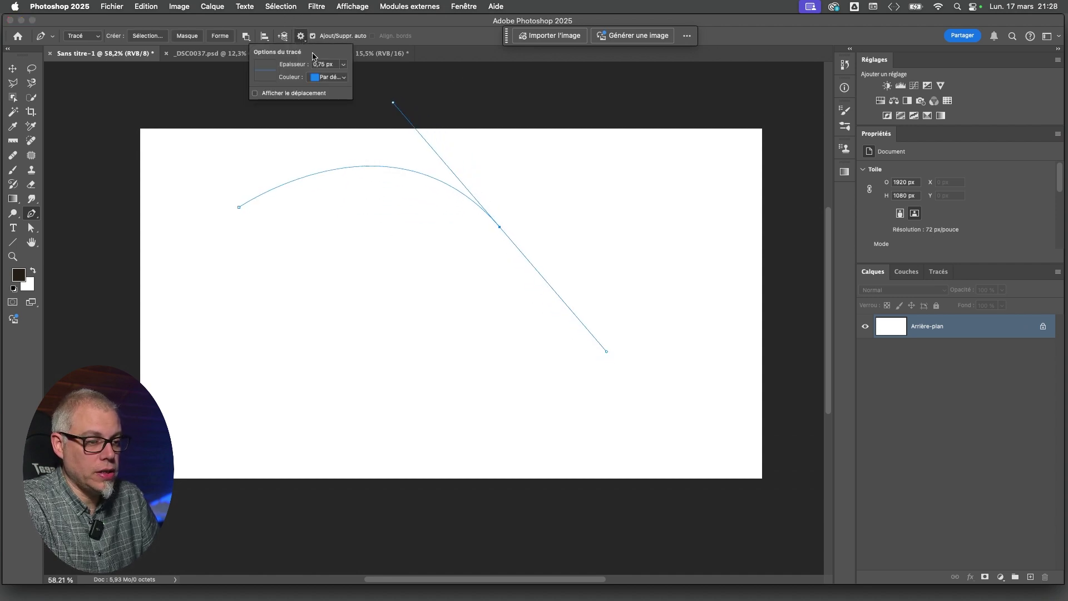
left_click(344, 68)
left_click(338, 123)
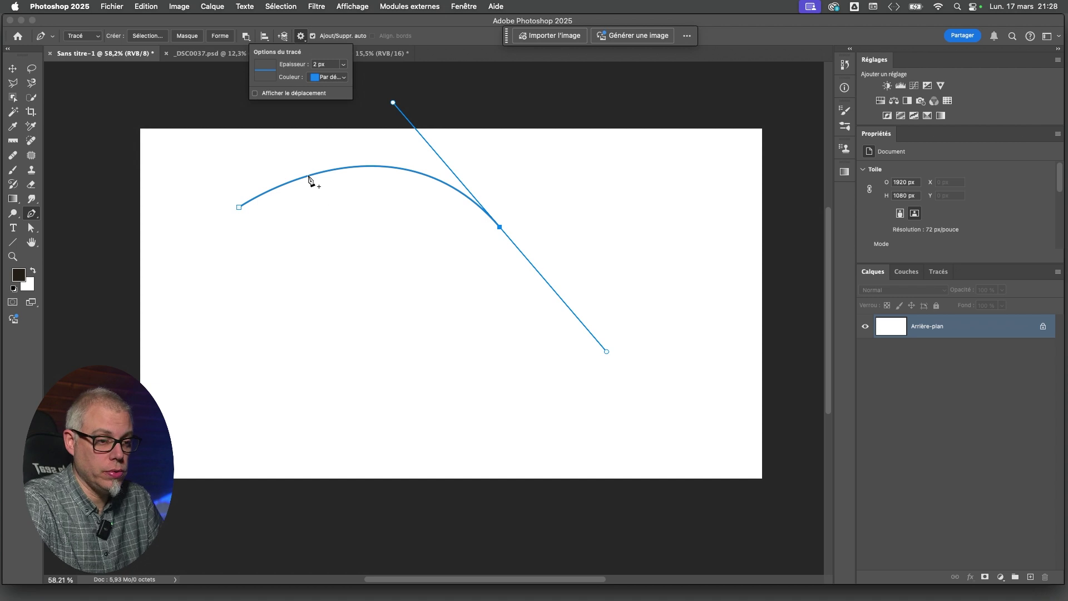
left_click(342, 81)
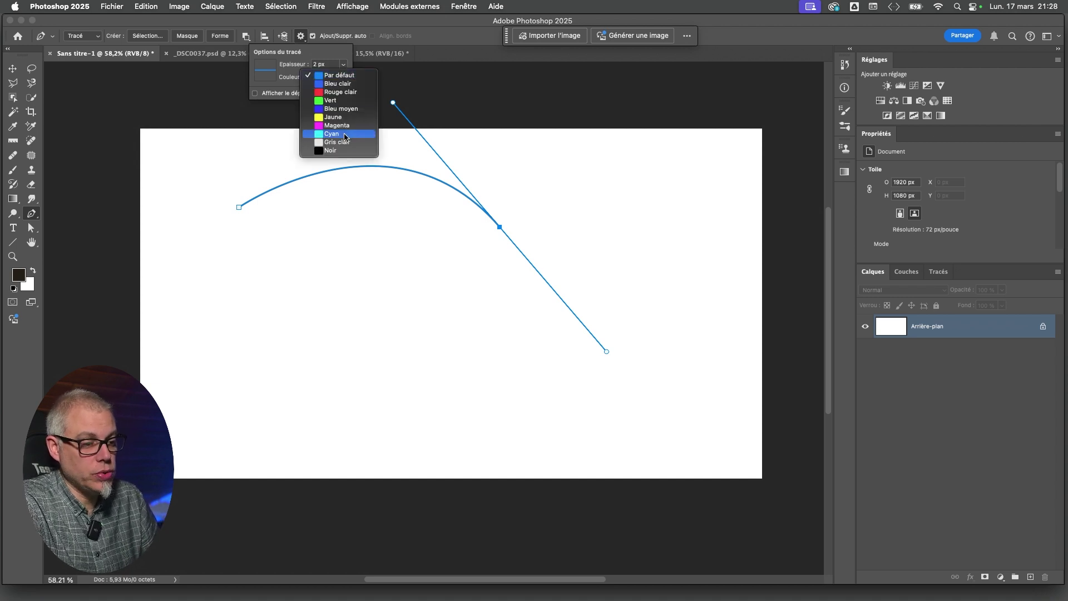
left_click(330, 76)
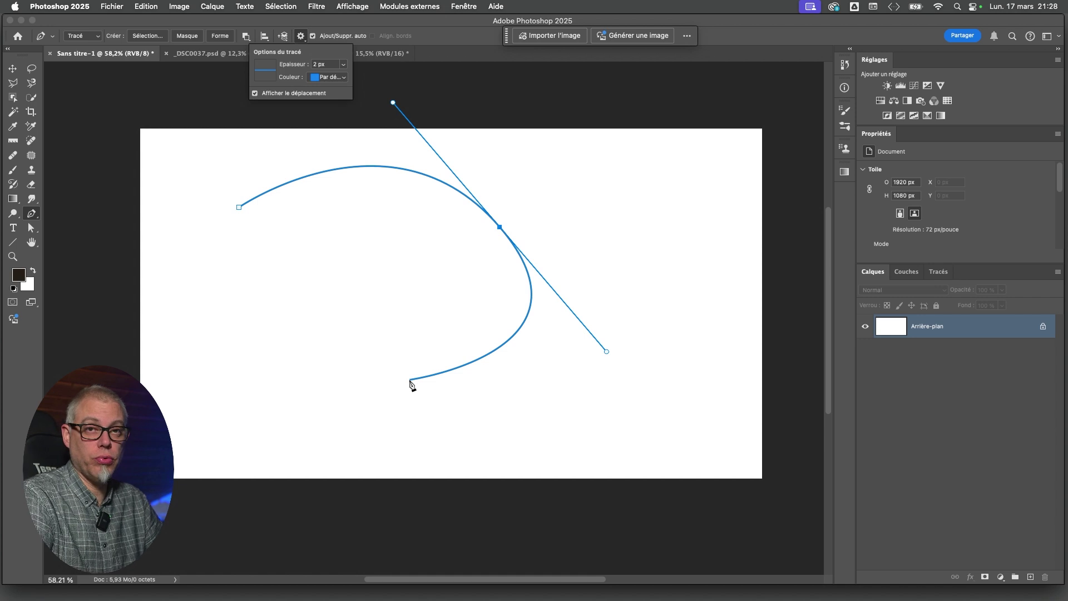
Continue the path with a lower anchor, a straight segment and a curved left side, then close it at its starting anchor.
left_click_drag(377, 371, 357, 376)
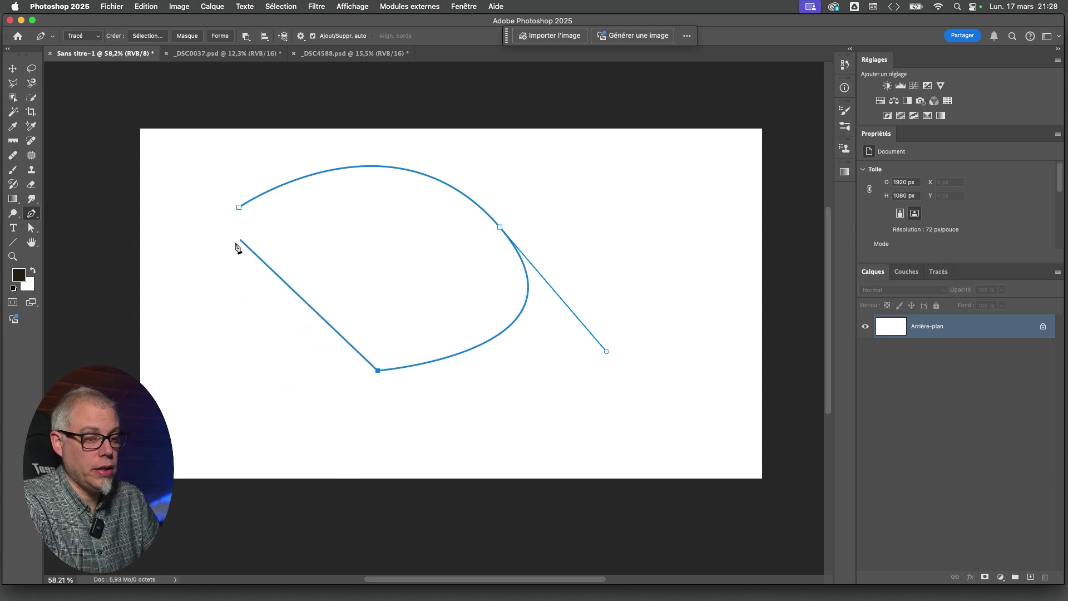
left_click(225, 344)
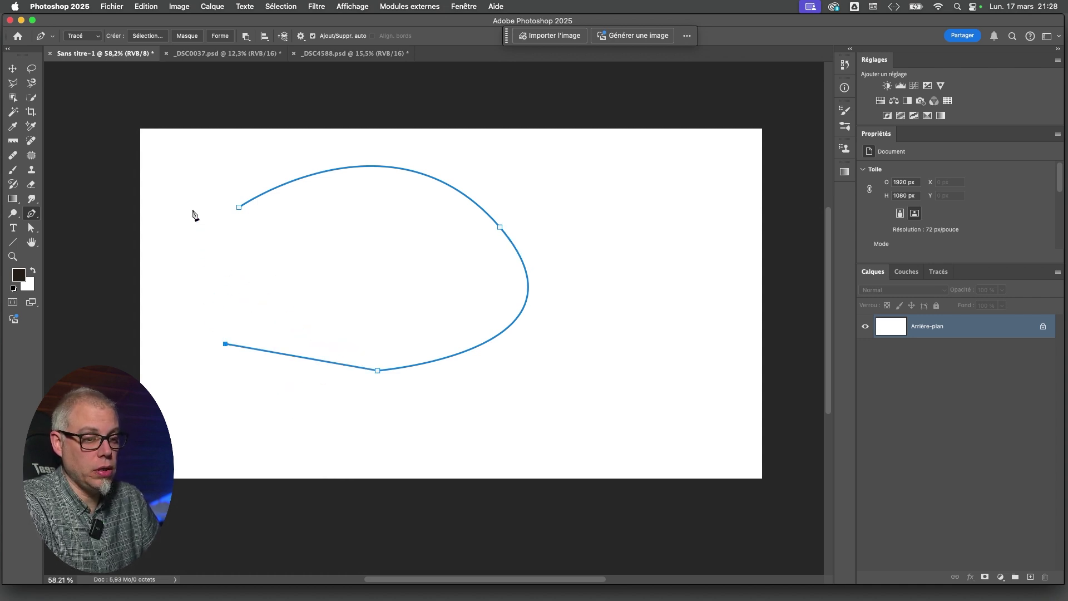
left_click_drag(210, 236, 145, 179)
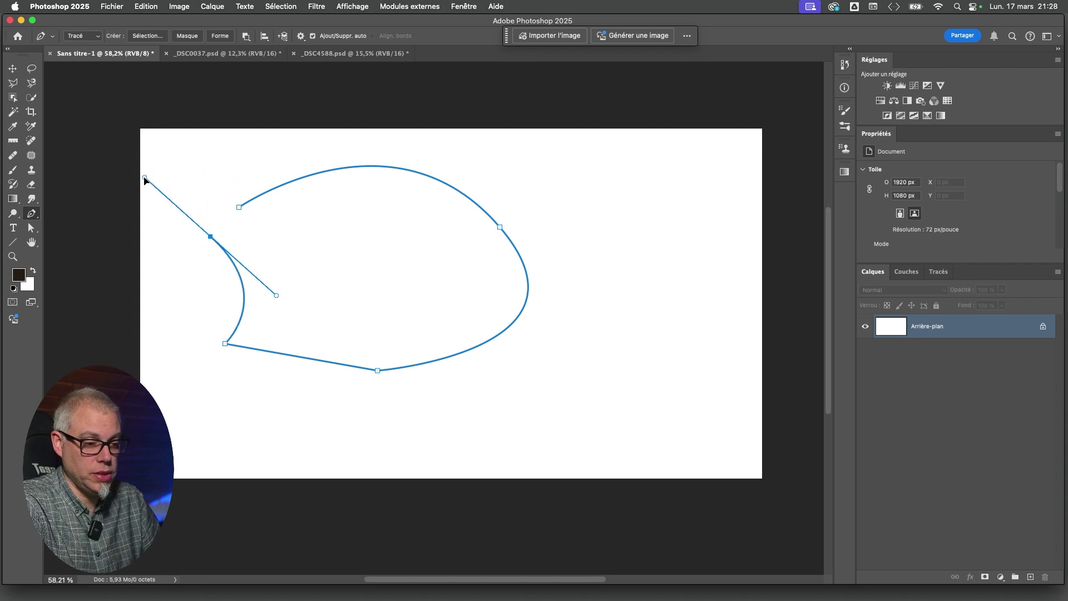
left_click(239, 207)
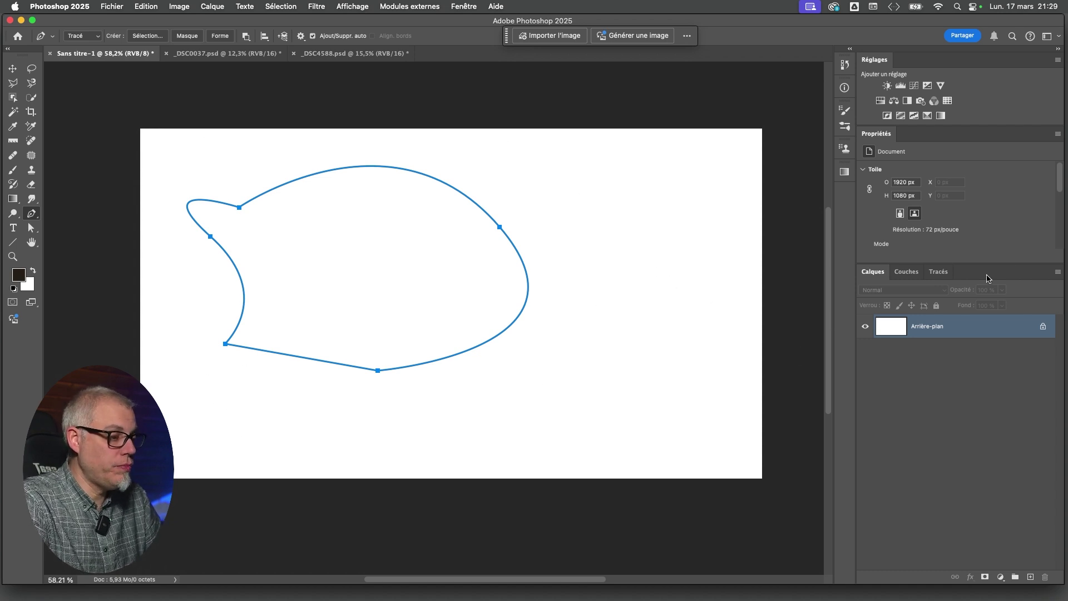
Display the document's list of paths, locate the Tracés window entry, and reselect Tracé de travail.
left_click(945, 278)
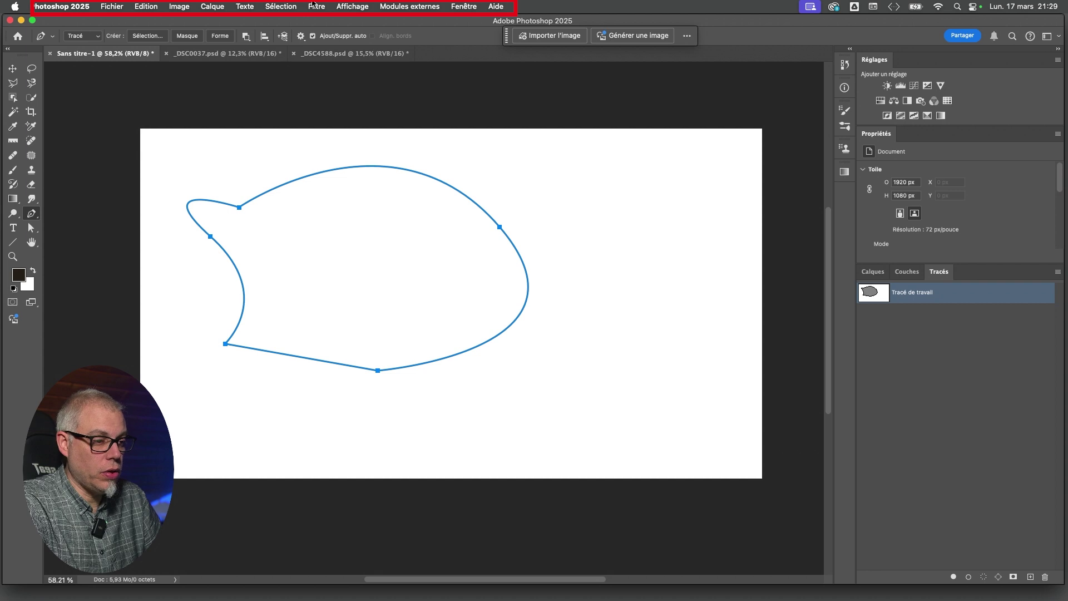
left_click(471, 8)
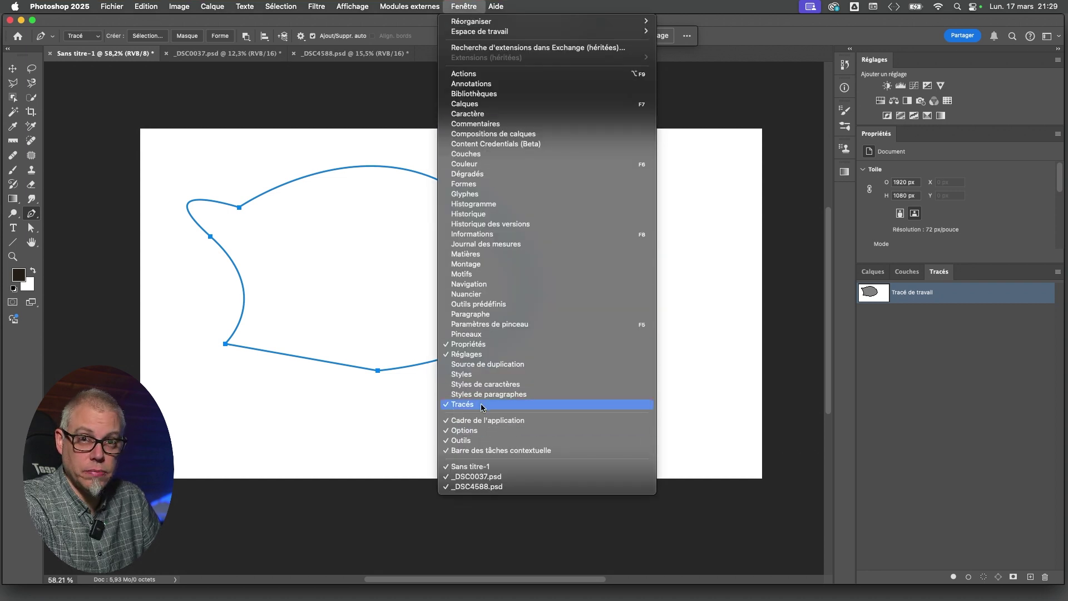
left_click(469, 8)
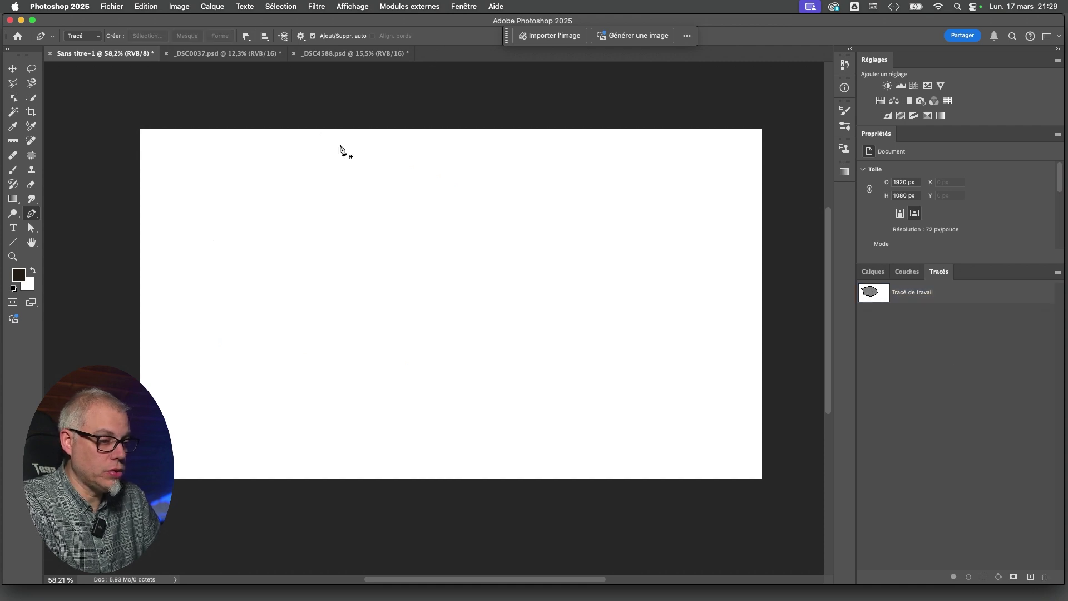
left_click(882, 294)
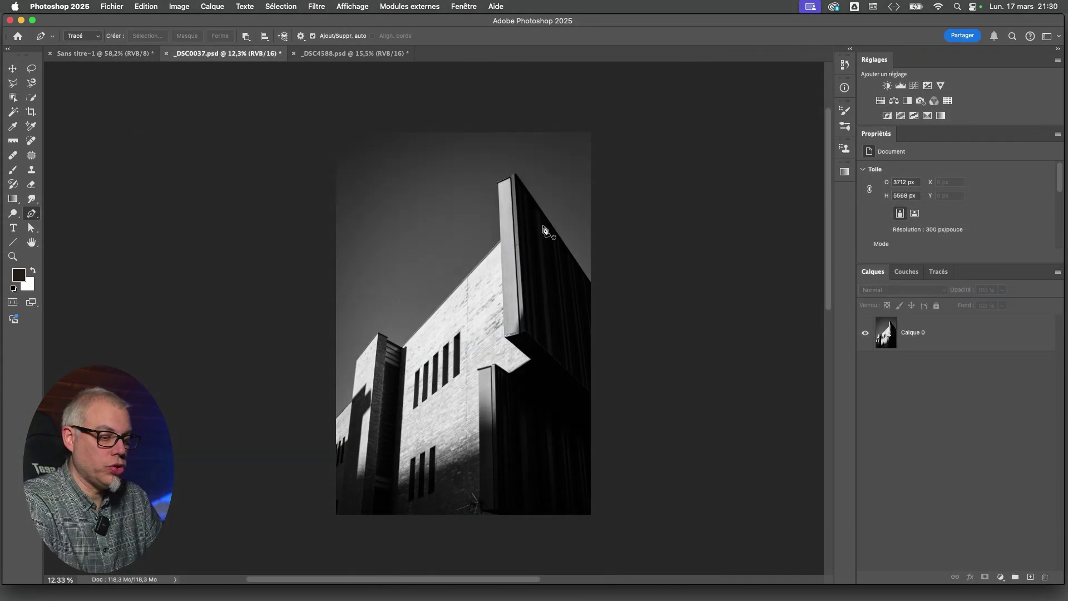
Start a Pen path in _DSC0037.psd where the low building's roofline meets the photo's left edge.
key("z")
mouse_move(477, 280)
left_mouse_down()
mouse_move(491, 295)
mouse_move(489, 281)
left_mouse_up()
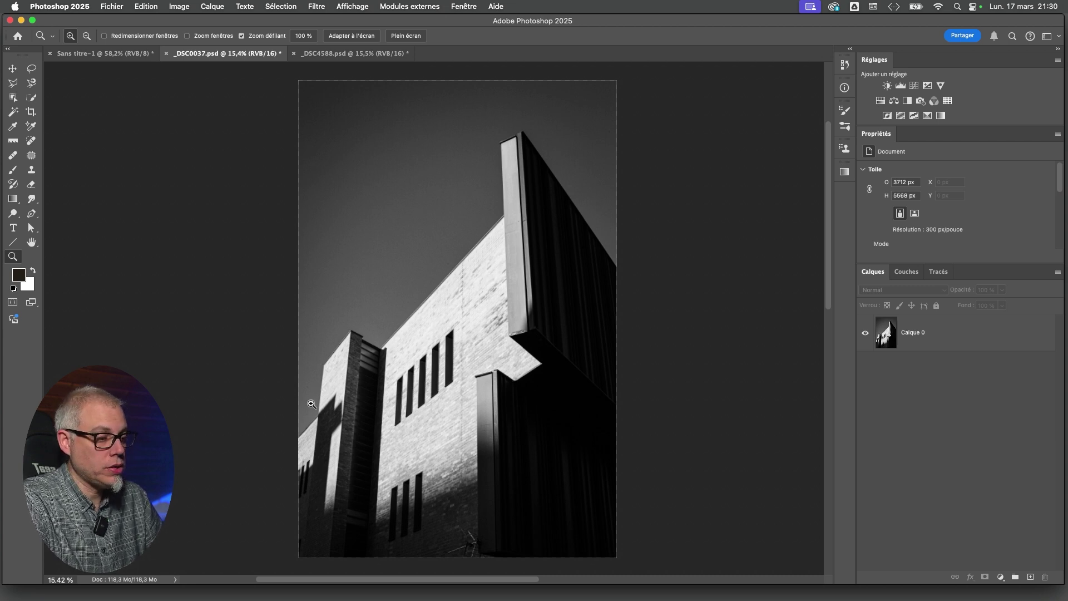
left_click_drag(311, 401, 381, 298)
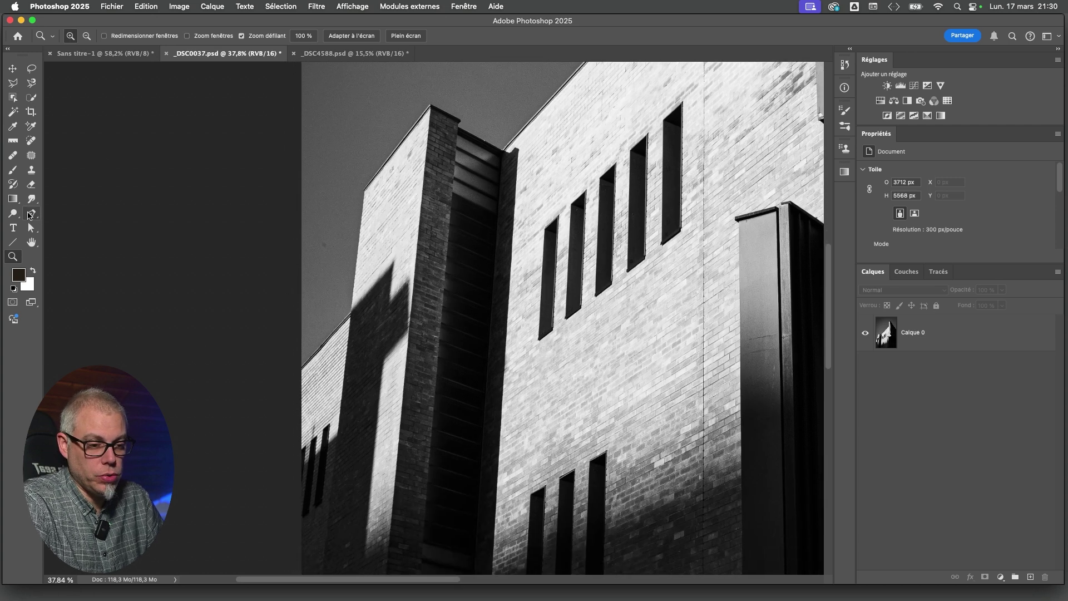
left_click(31, 214)
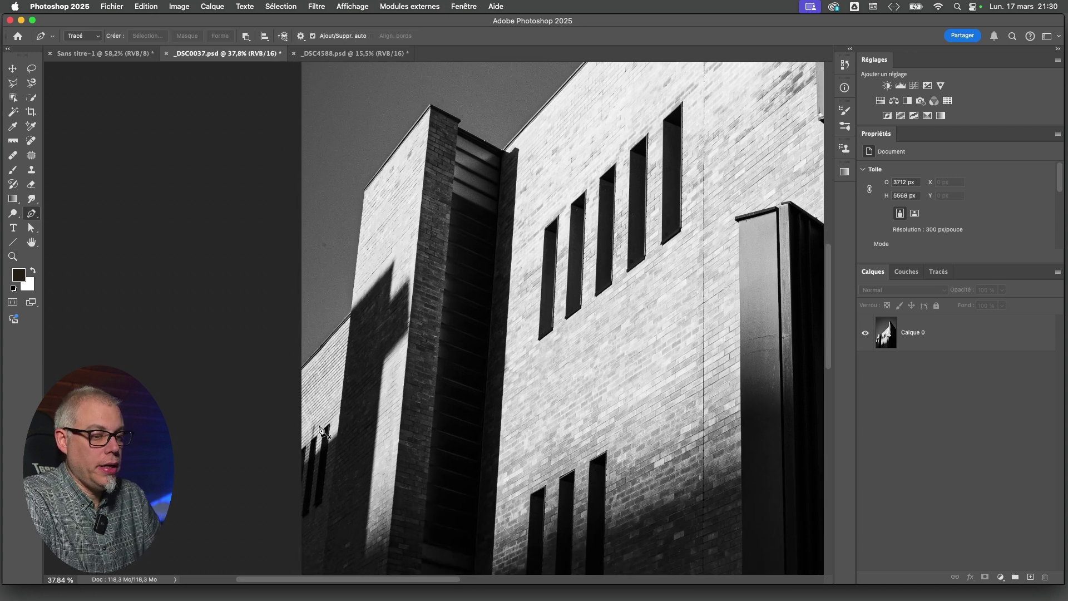
left_click(302, 365)
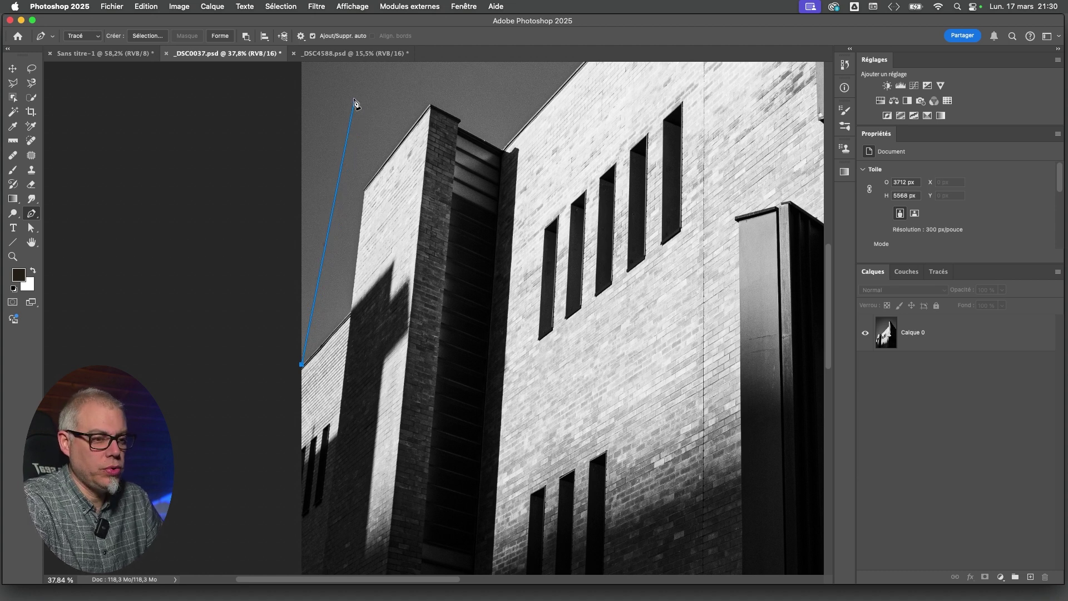
Set the path display colour to Magenta.
left_click(301, 36)
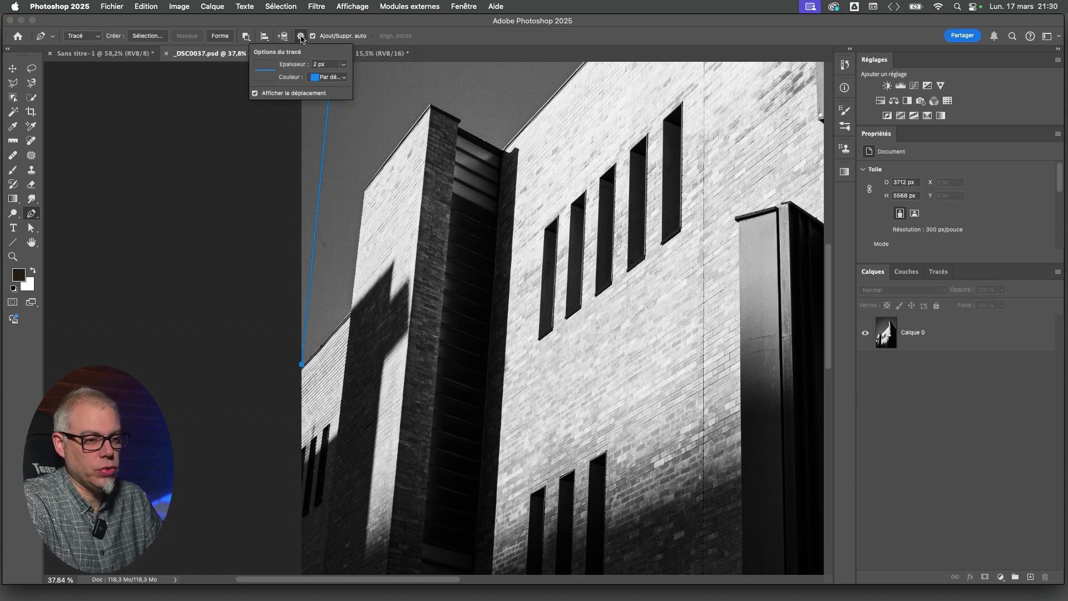
left_click(322, 80)
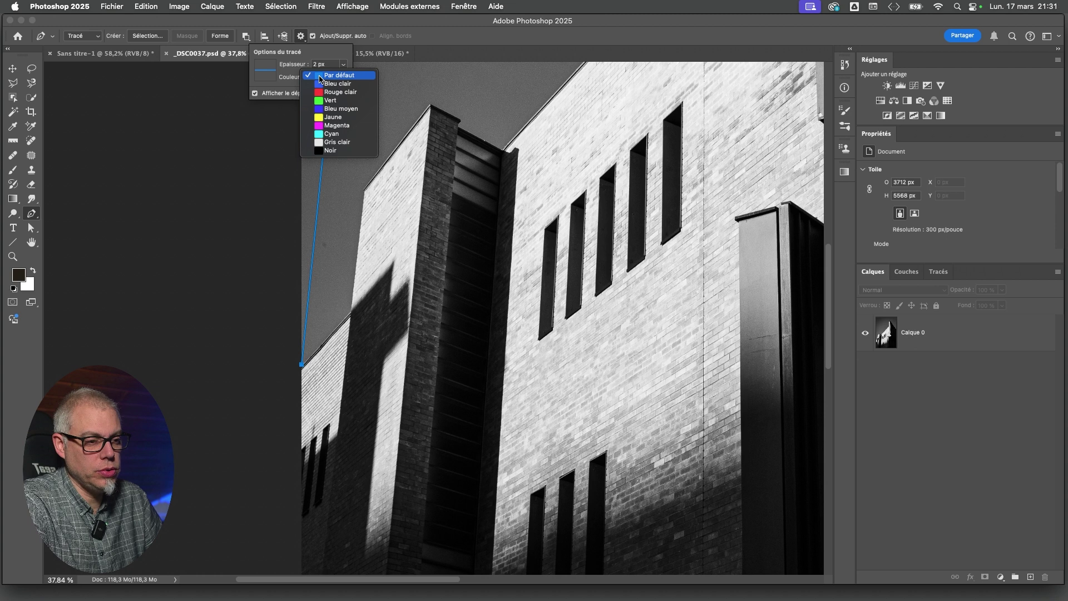
left_click(331, 126)
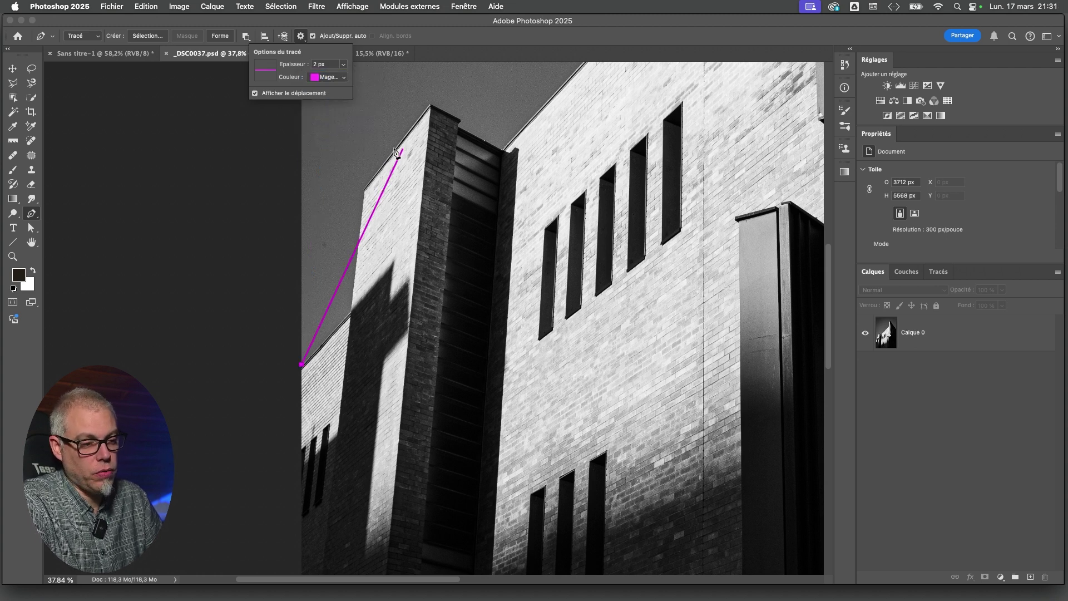
Trace straight segments around the small tower and up the long sloping brick roofline to the tall block.
left_click(352, 312)
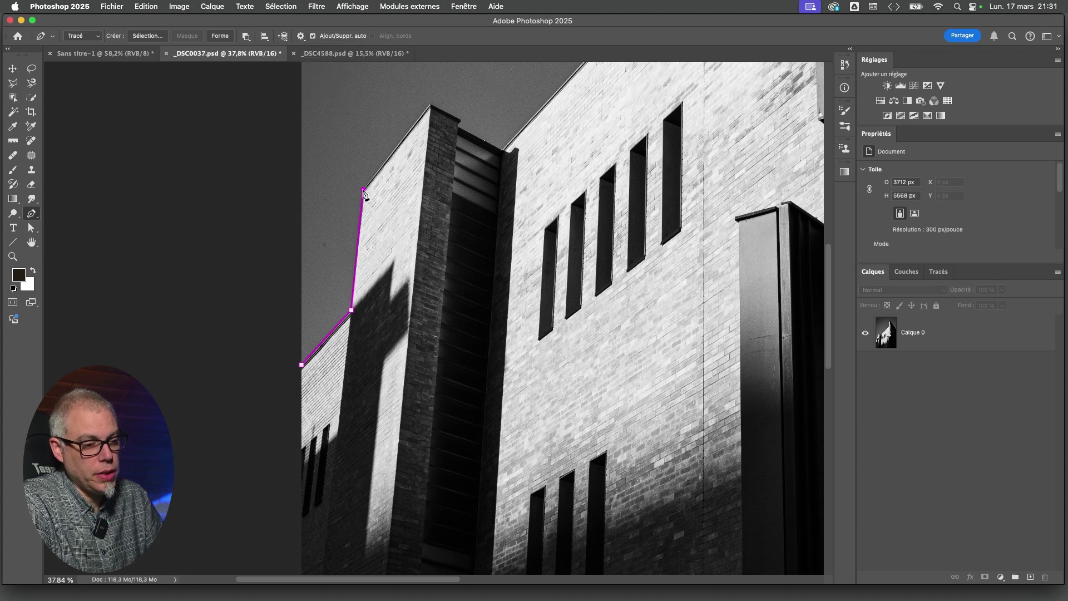
left_click(430, 104)
left_click(460, 119)
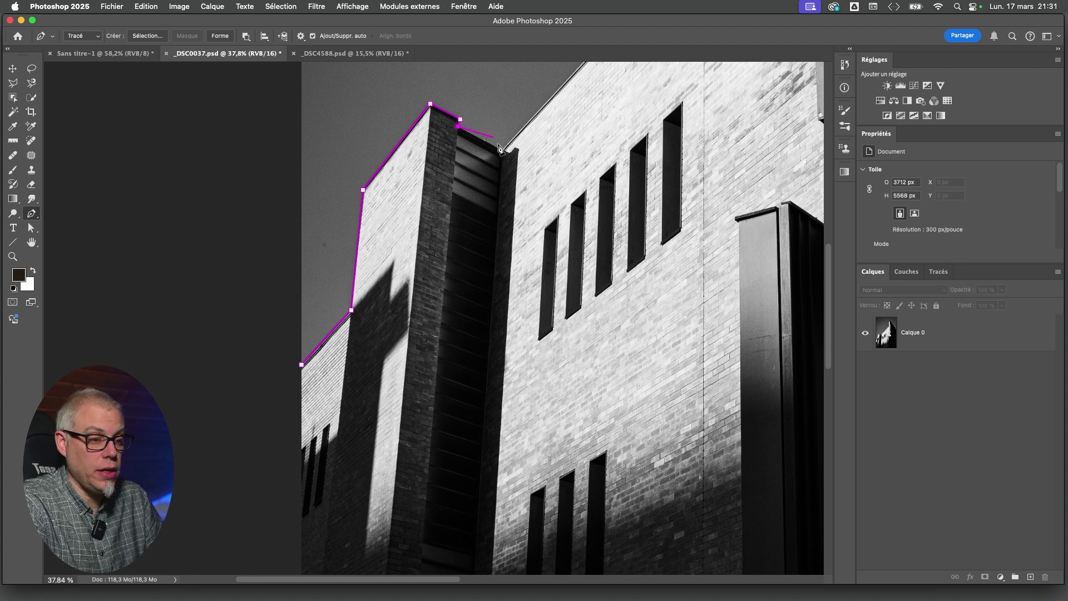
scroll(445, 167, "up", 10)
scroll(446, 167, "right", 10)
left_click(449, 164)
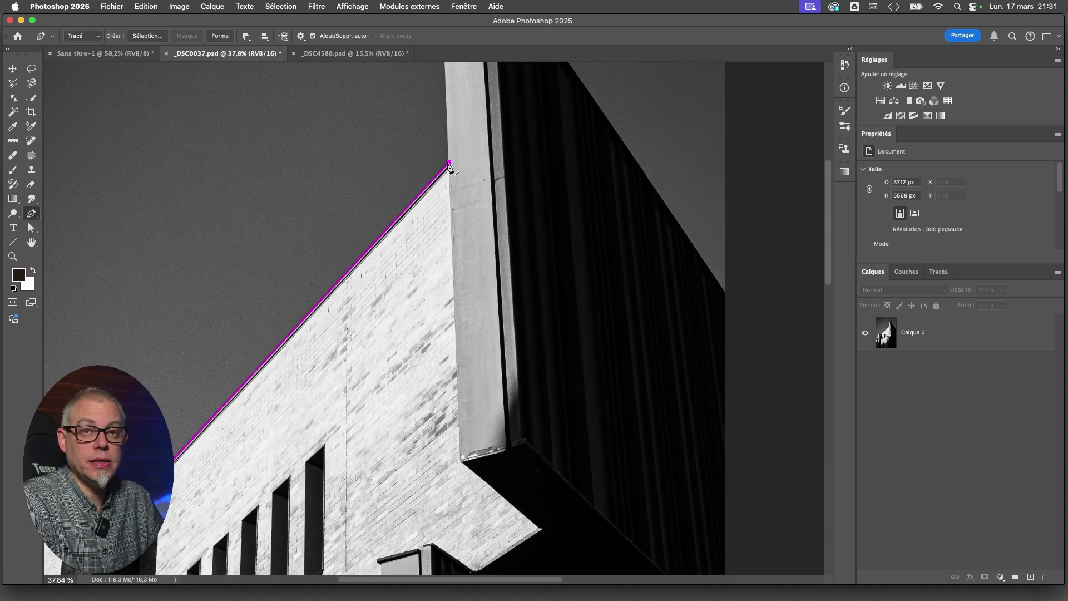
Continue the path around the tall block's top and down its slope to the photo's right edge, closing it around the sky.
left_click_drag(427, 129, 387, 368)
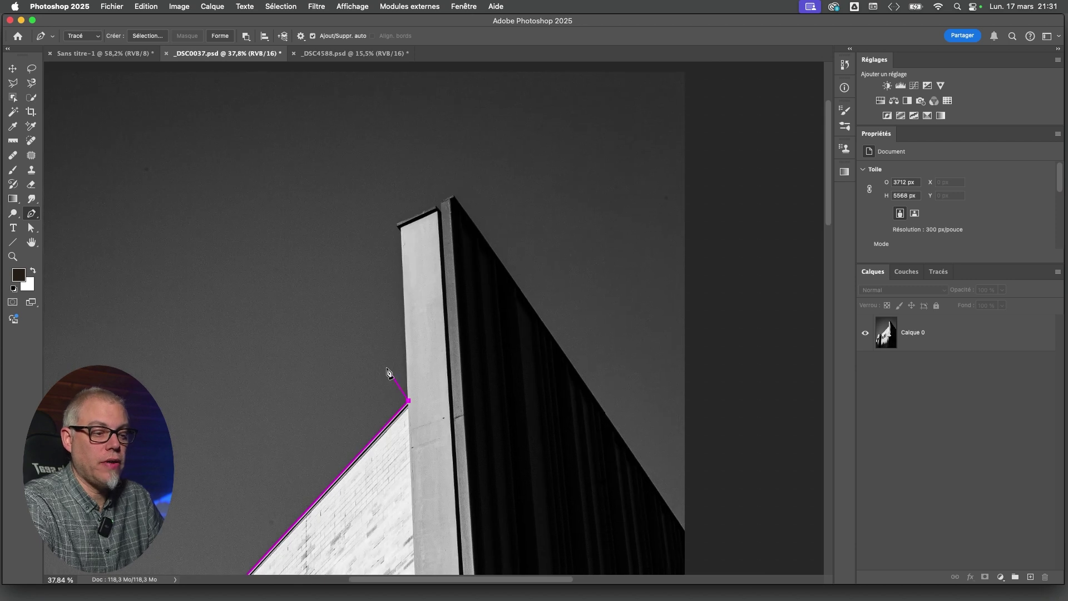
left_click(396, 224)
left_click(435, 206)
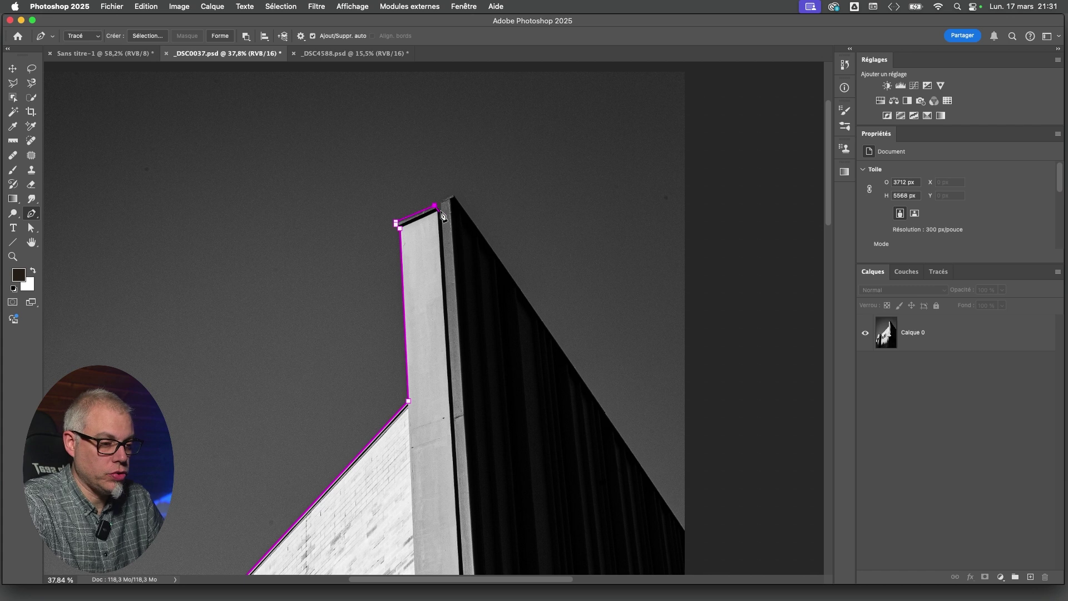
left_click(439, 210)
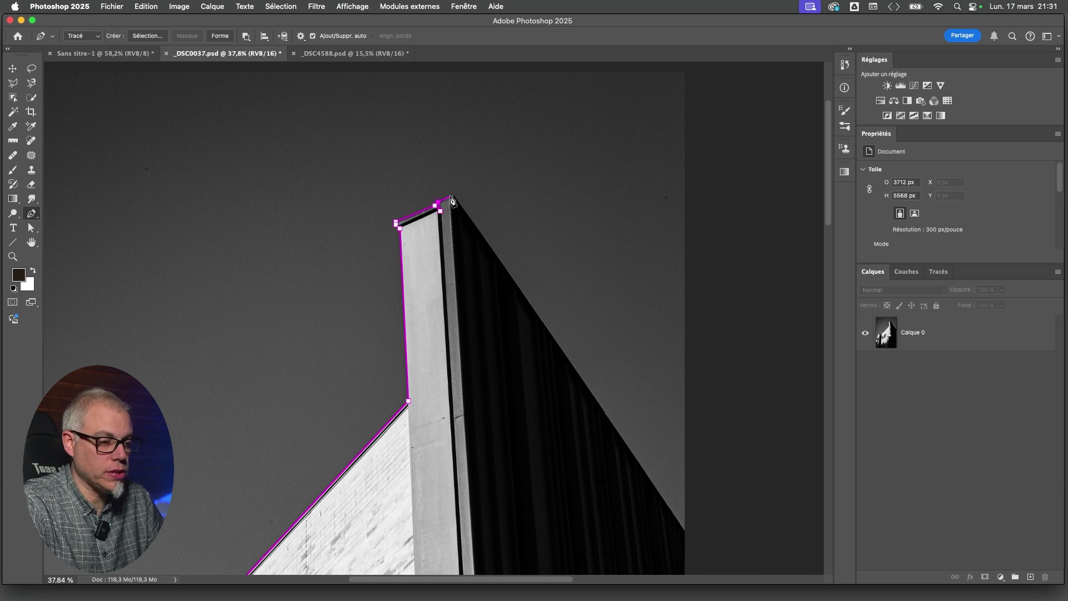
left_click(452, 195)
left_click(685, 529)
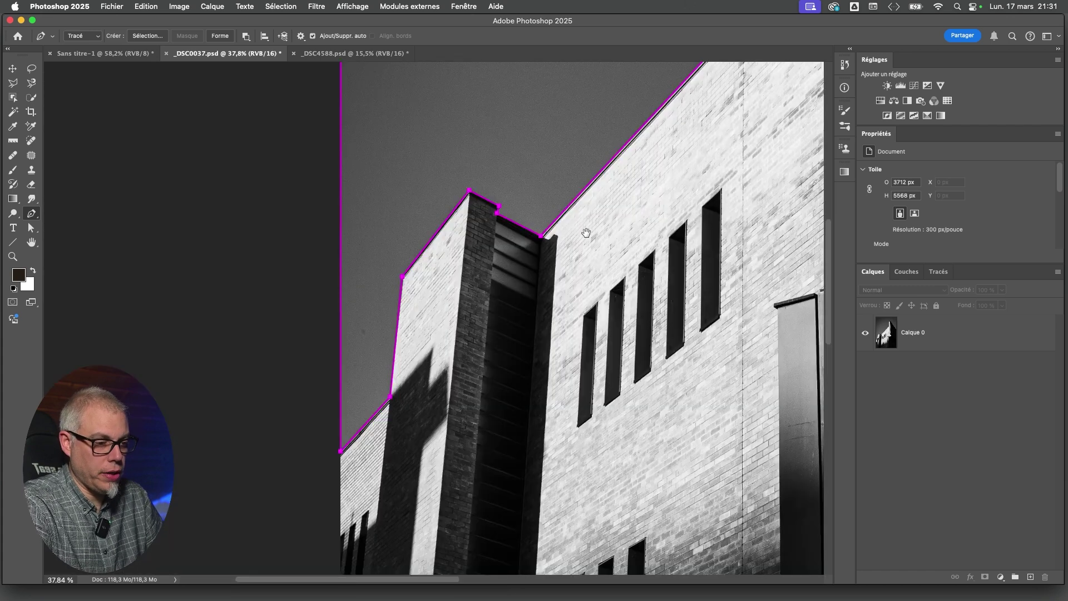
View the entire traced outline in the photo and display the document's list of paths.
left_click_drag(586, 233, 248, 385)
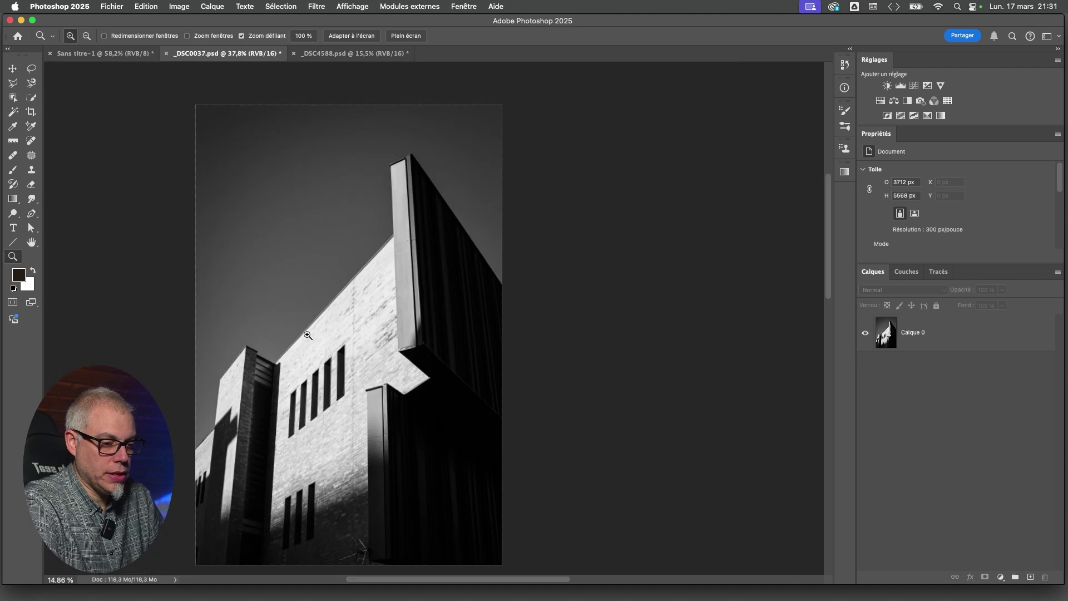
left_click_drag(326, 336, 387, 333)
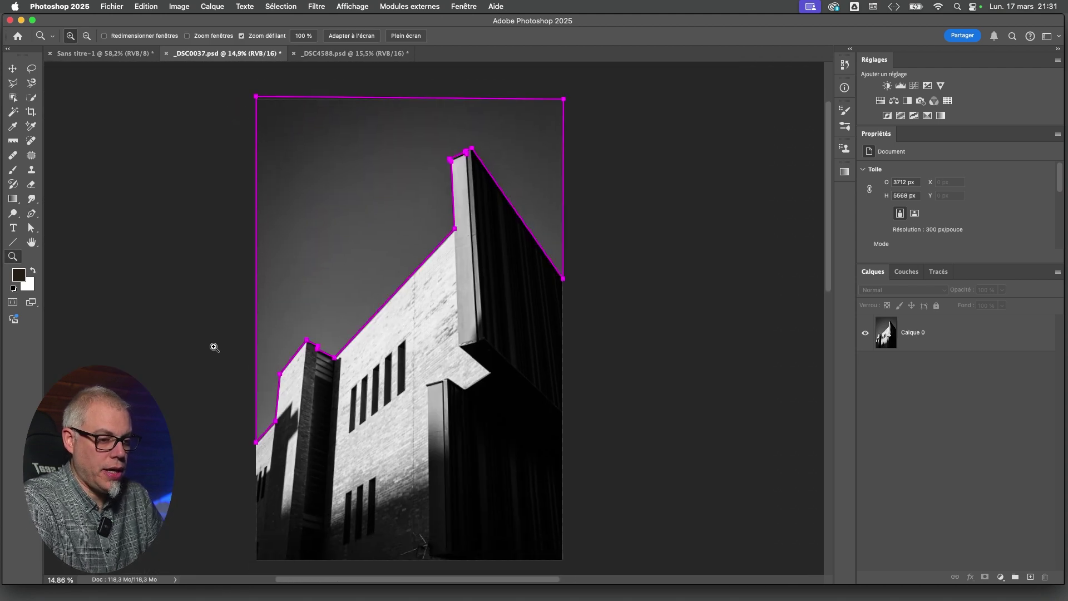
left_click(940, 273)
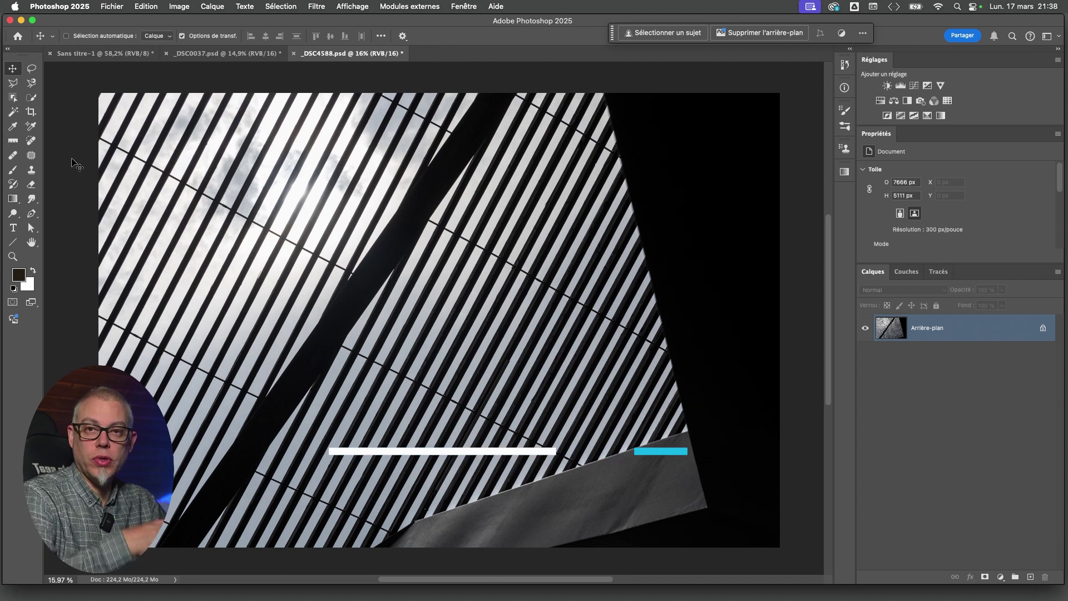
Activate the Clone Stamp tool in _DSC4588.psd and keep its Échantillon setting at Actif et inférieurs.
left_click(33, 170)
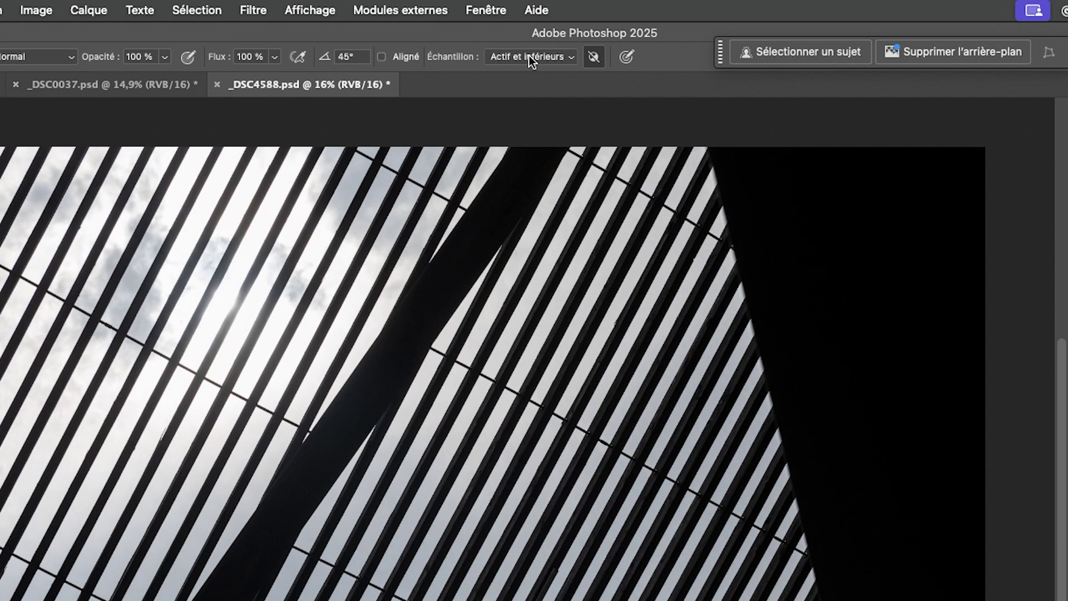
left_click(513, 56)
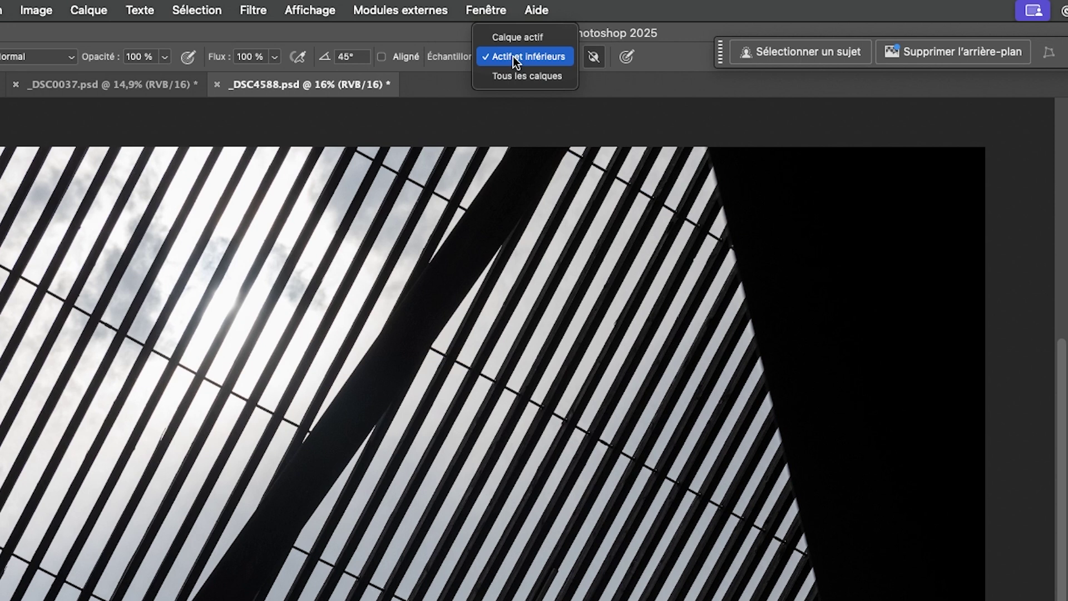
left_click(506, 59)
left_click(506, 58)
left_click(526, 62)
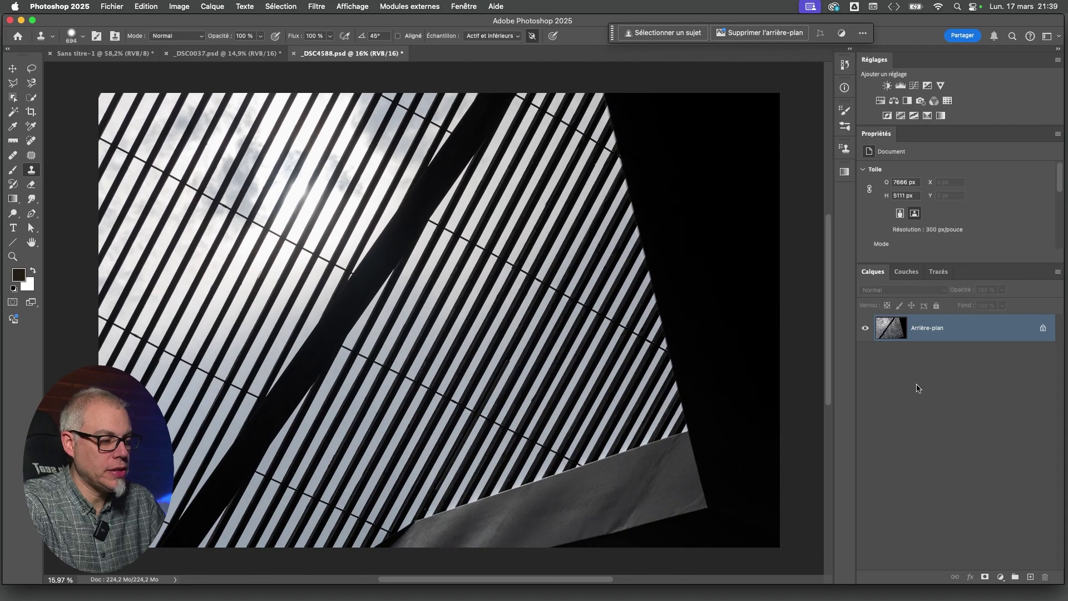
Add a new layer above Arrière-plan and name it "t".
left_click(1032, 578)
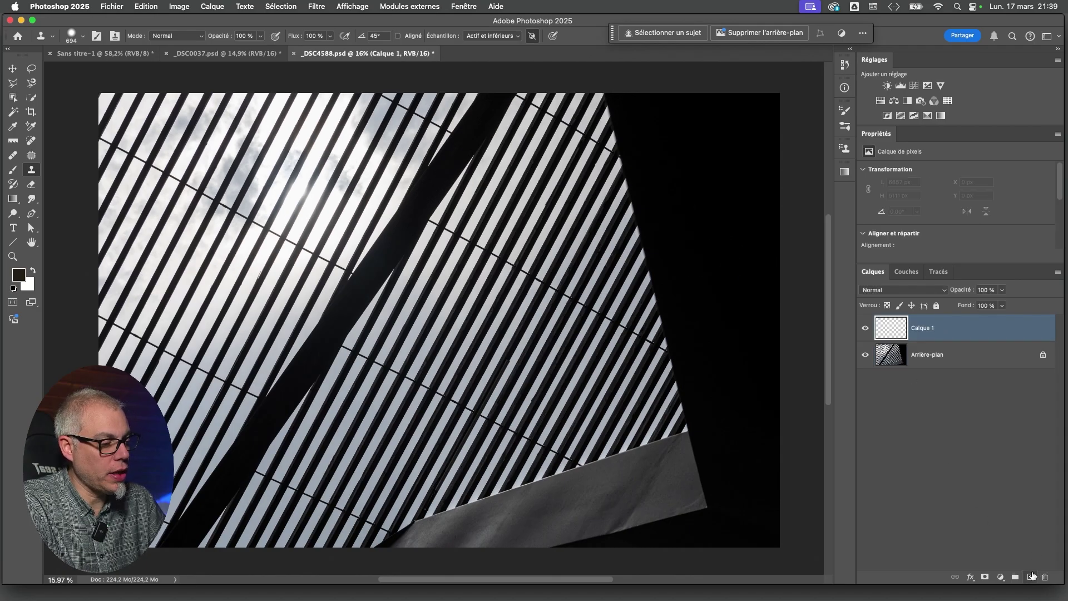
double_click(927, 328)
type("t")
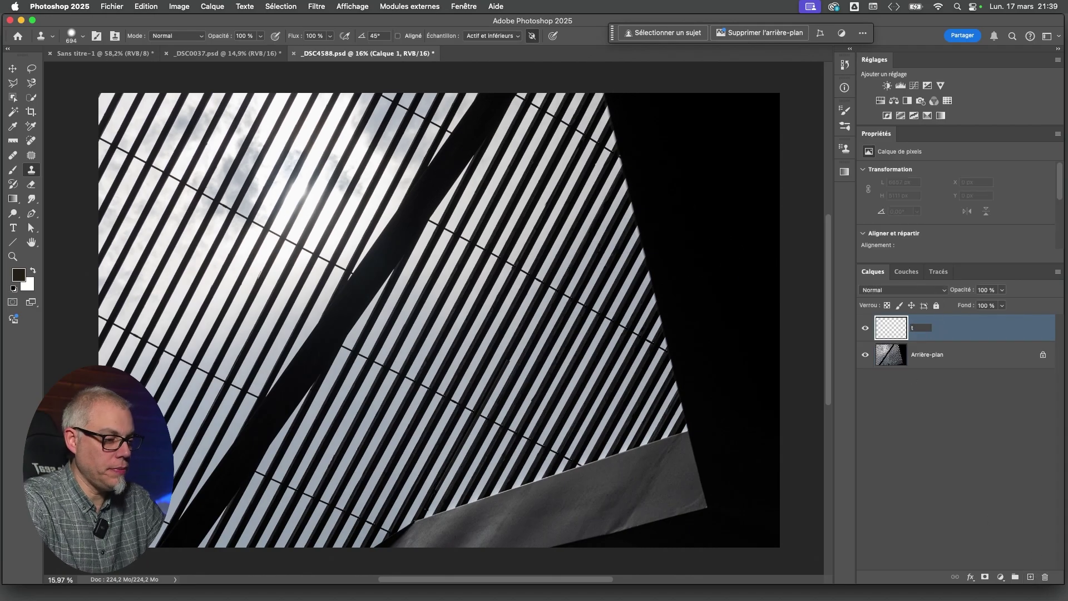
key("Return")
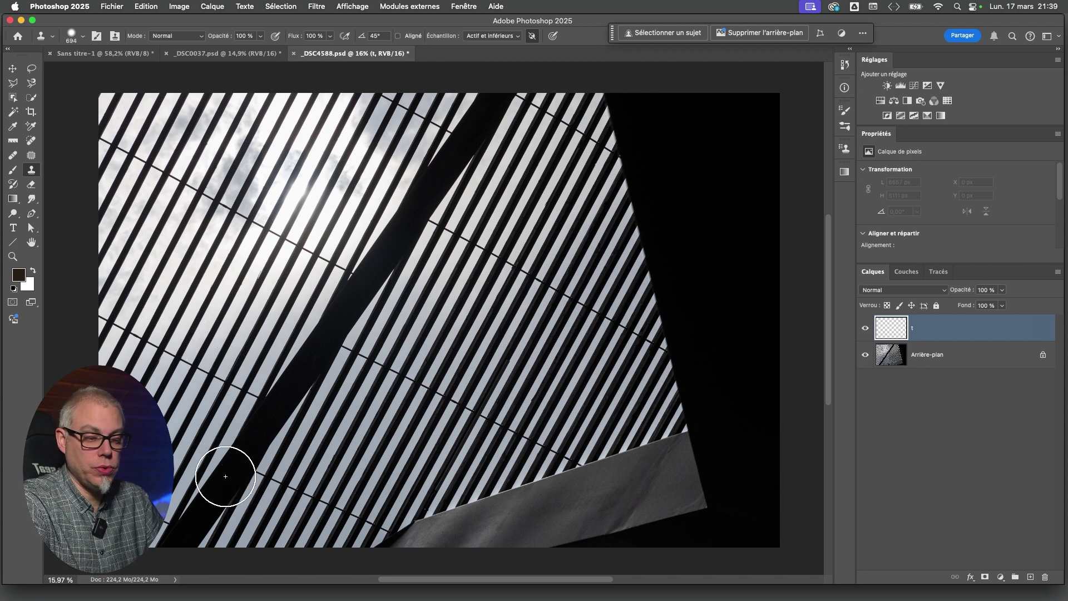
Try cloning the dark diagonal beam onto the stripes to its left, and revert the history to Changer de nom.
key("alt")
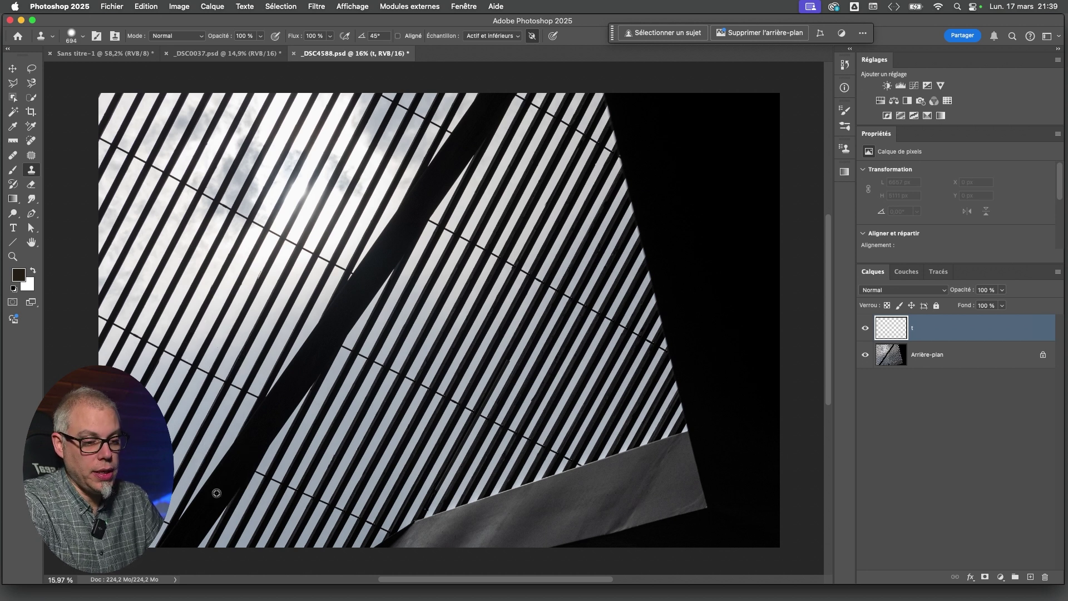
left_click(238, 464, "alt")
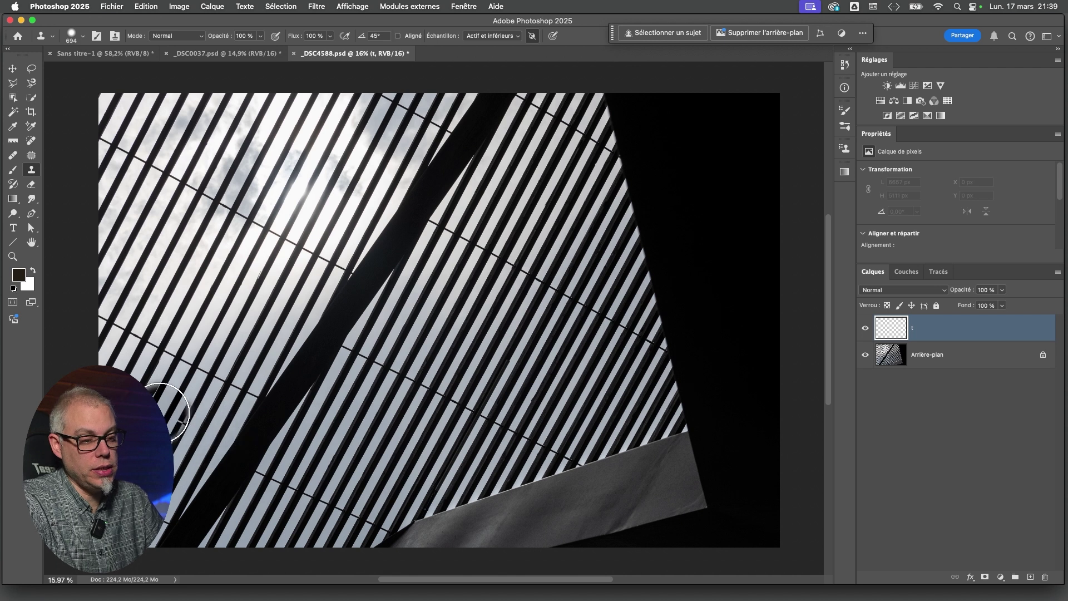
left_click(165, 409)
mouse_move(166, 405)
left_mouse_down()
mouse_move(255, 250)
mouse_move(367, 126)
mouse_move(265, 246)
mouse_move(143, 433)
left_mouse_up()
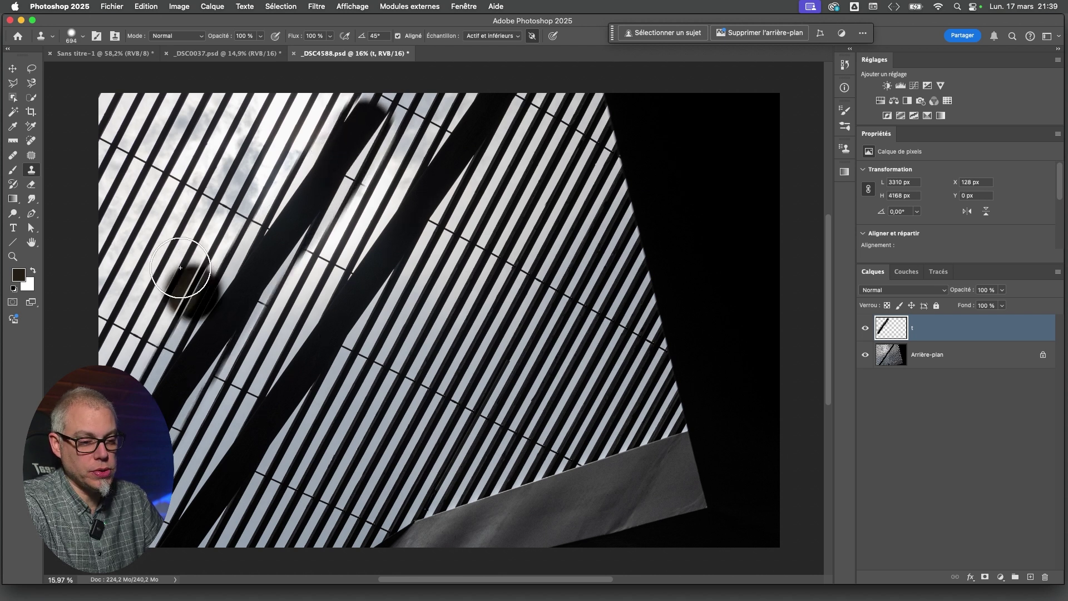
mouse_move(148, 299)
left_mouse_down()
mouse_move(131, 258)
mouse_move(140, 262)
mouse_move(217, 177)
mouse_move(117, 320)
left_mouse_up()
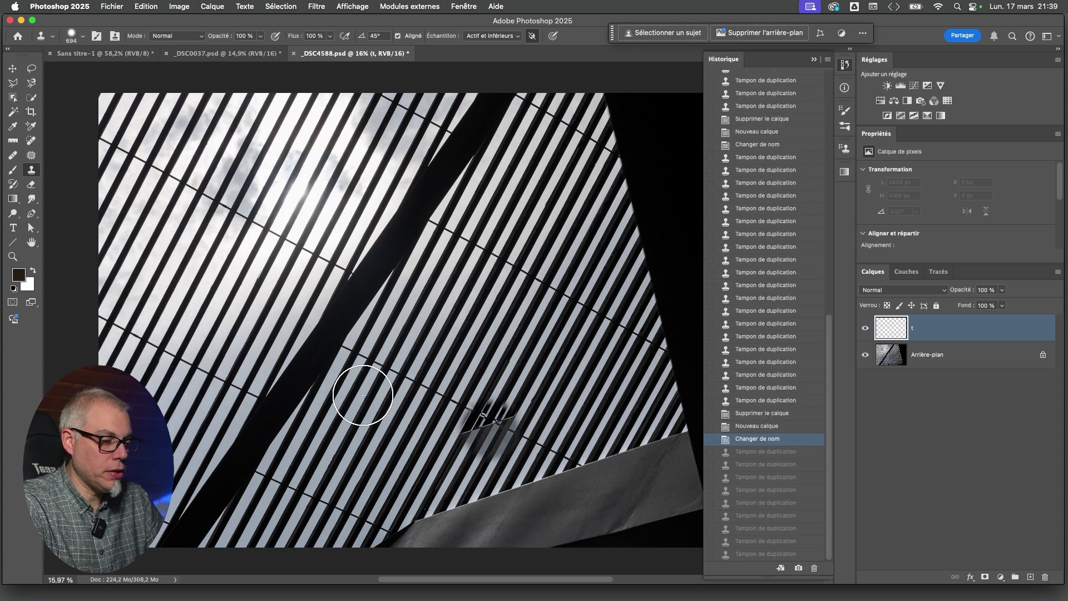
left_click(814, 60)
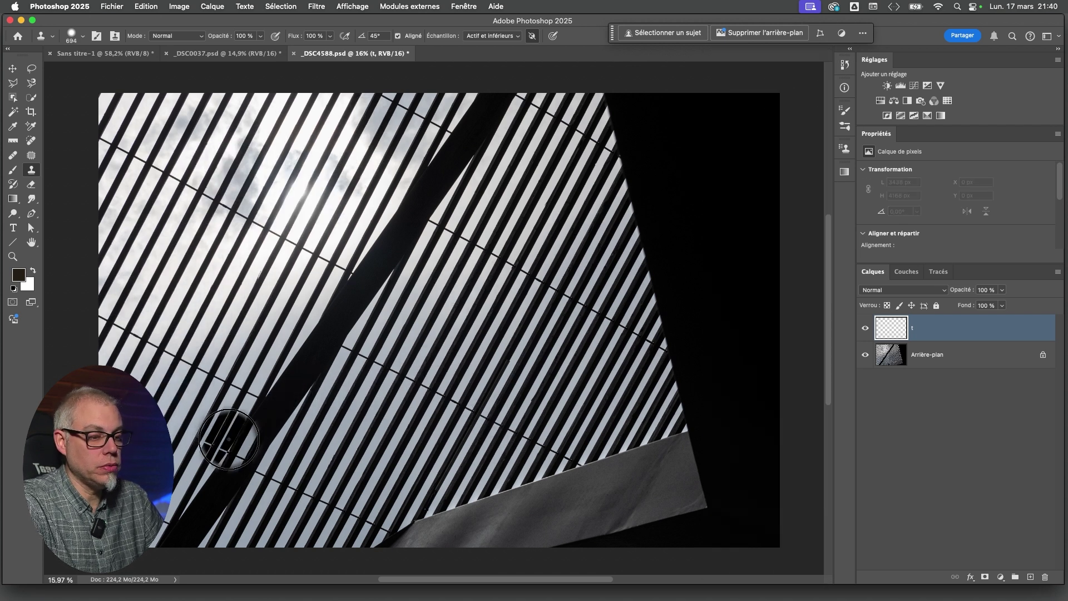
Sample the lower part of the dark diagonal beam and stamp a single dab to its left on layer t.
mouse_move(228, 439)
left_mouse_down()
mouse_move(217, 437)
mouse_move(232, 453)
mouse_move(259, 438)
left_mouse_up()
left_click(220, 488, "alt")
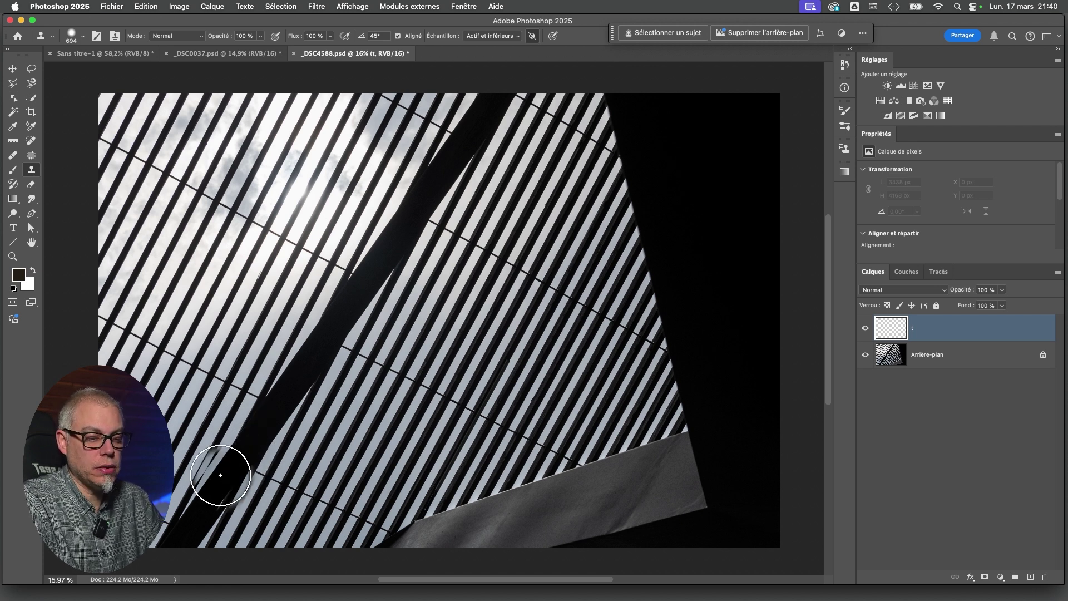
left_click_drag(165, 440, 166, 439)
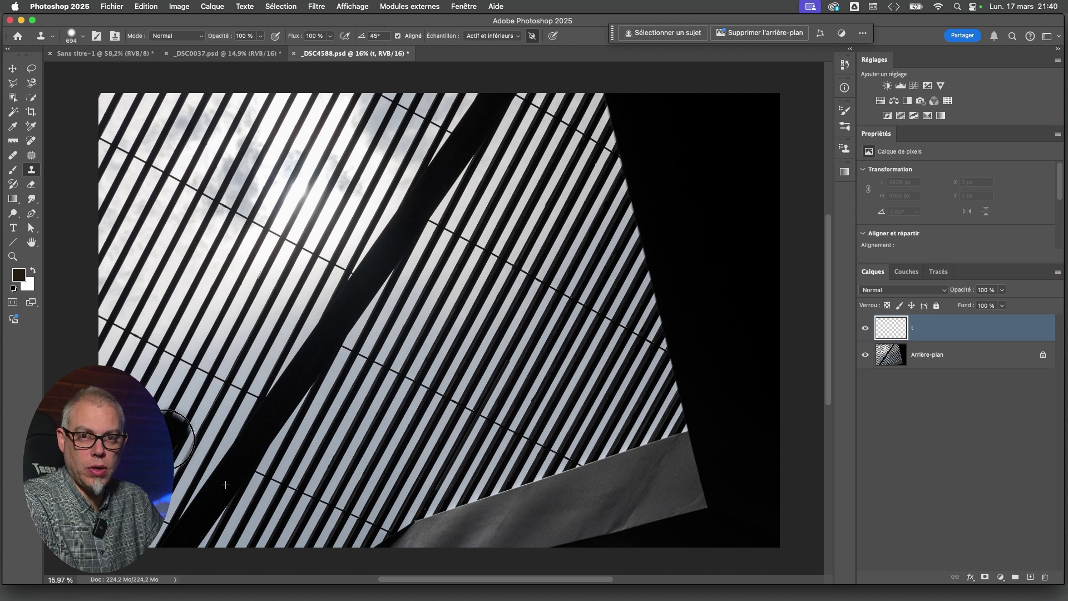
left_click_drag(166, 440, 166, 439)
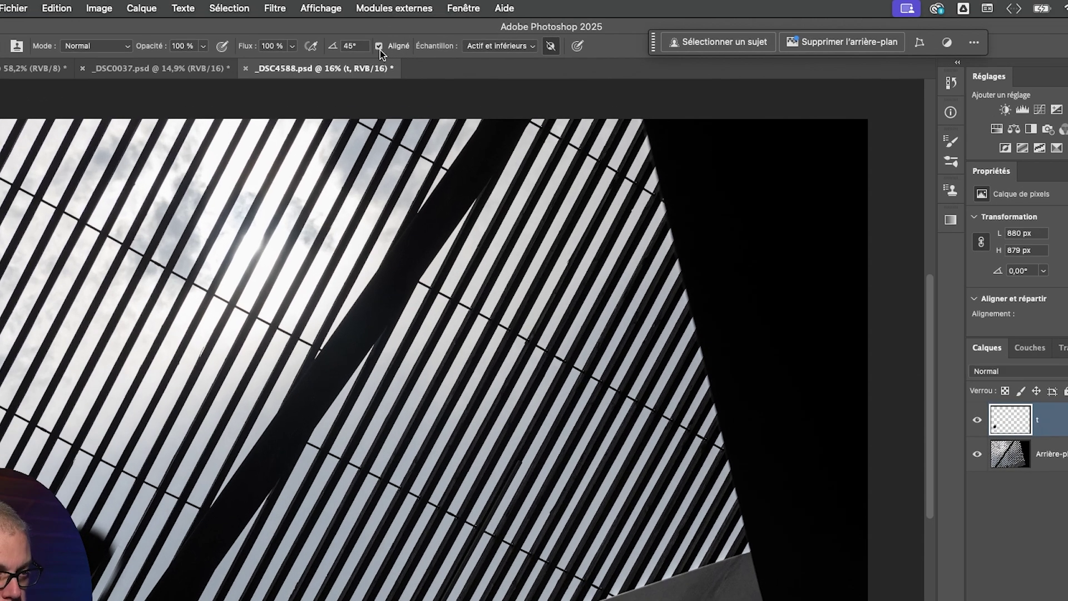
Disable Aligné and clone the sampled beam in separate diagonal strokes on both sides of the original beam.
left_click(379, 46)
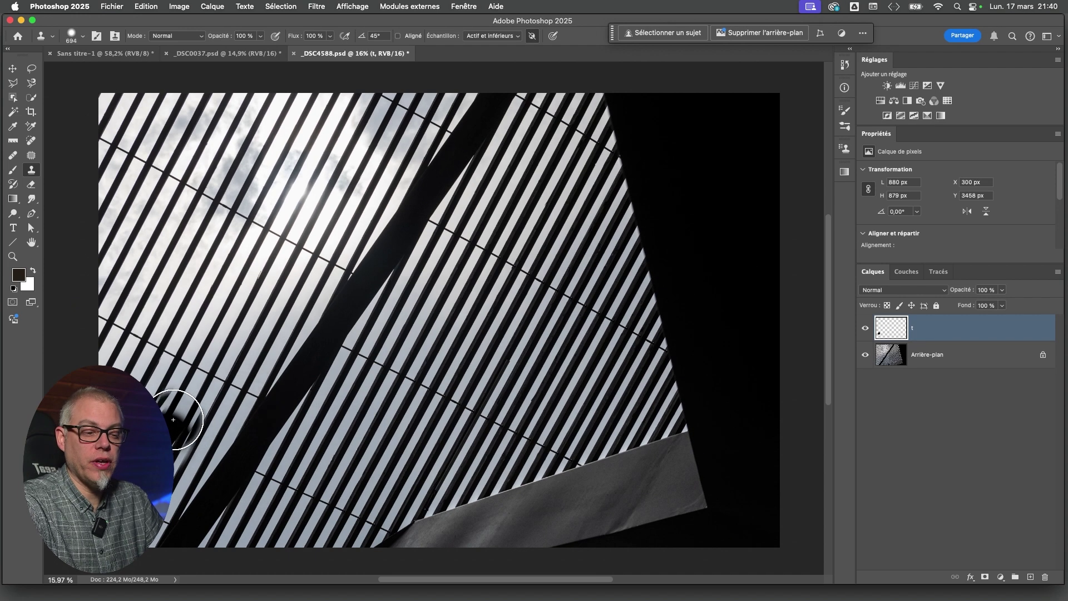
left_click_drag(174, 420, 268, 280)
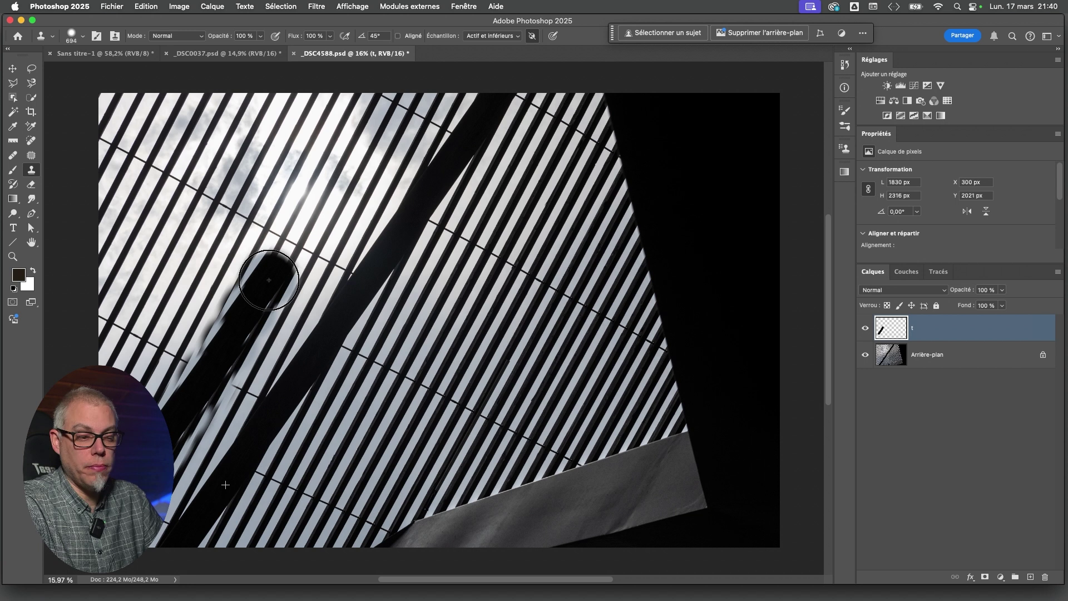
left_click_drag(269, 280, 356, 146)
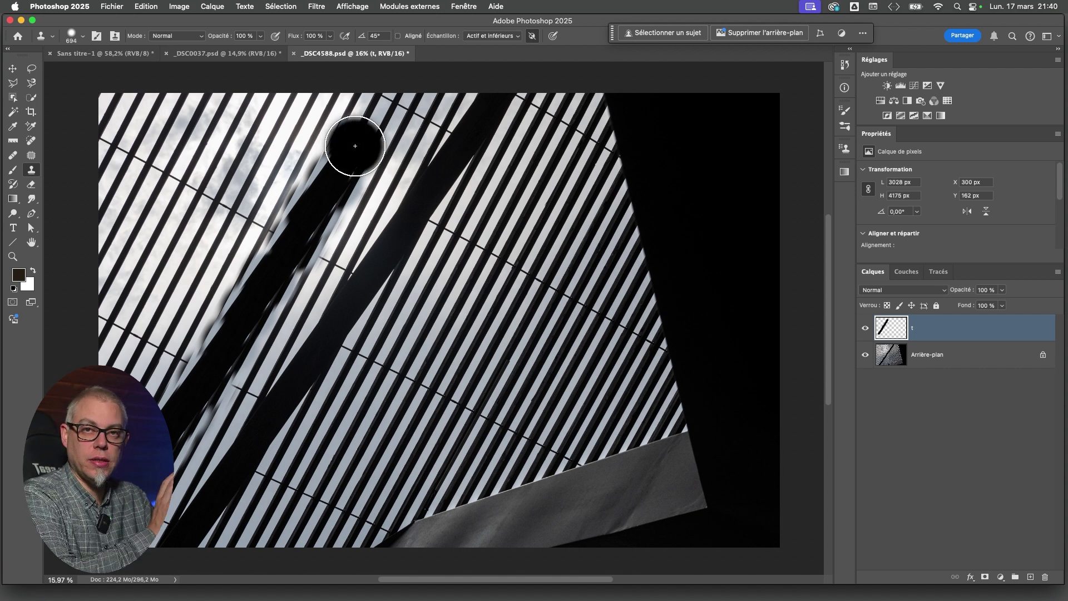
left_click_drag(355, 146, 375, 120)
mouse_move(360, 501)
left_mouse_down()
mouse_move(417, 395)
mouse_move(554, 200)
left_mouse_up()
mouse_move(502, 479)
left_mouse_down()
mouse_move(530, 451)
mouse_move(507, 467)
mouse_move(552, 347)
mouse_move(604, 255)
mouse_move(581, 198)
left_mouse_up()
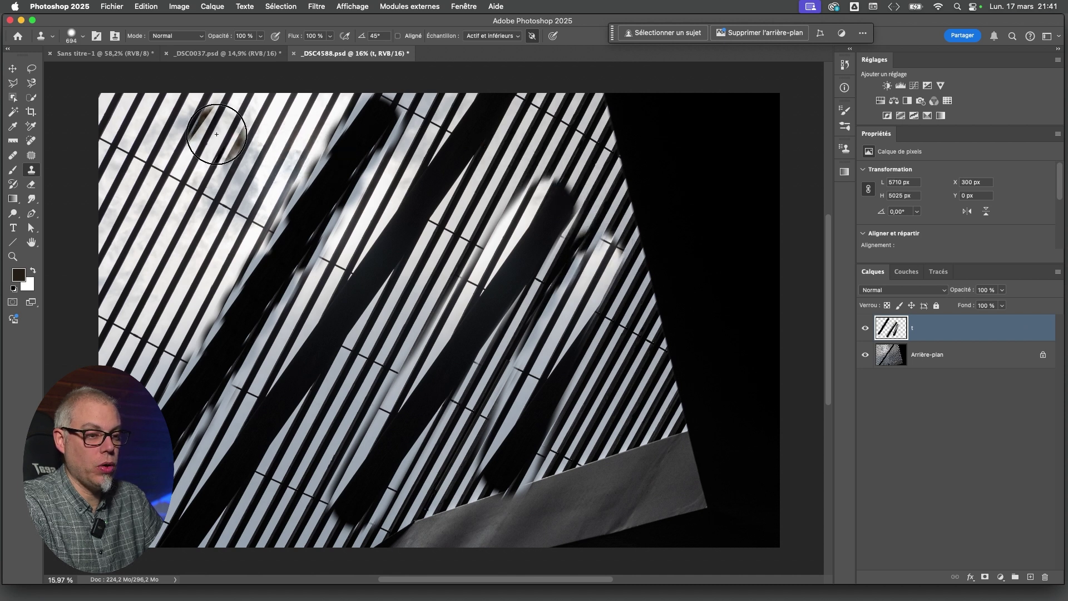
Clone two more diagonal strokes of the sampled beam over the bright sky at the upper left on layer t.
left_click(217, 134)
left_click_drag(216, 134, 194, 167)
left_click_drag(152, 283, 257, 149)
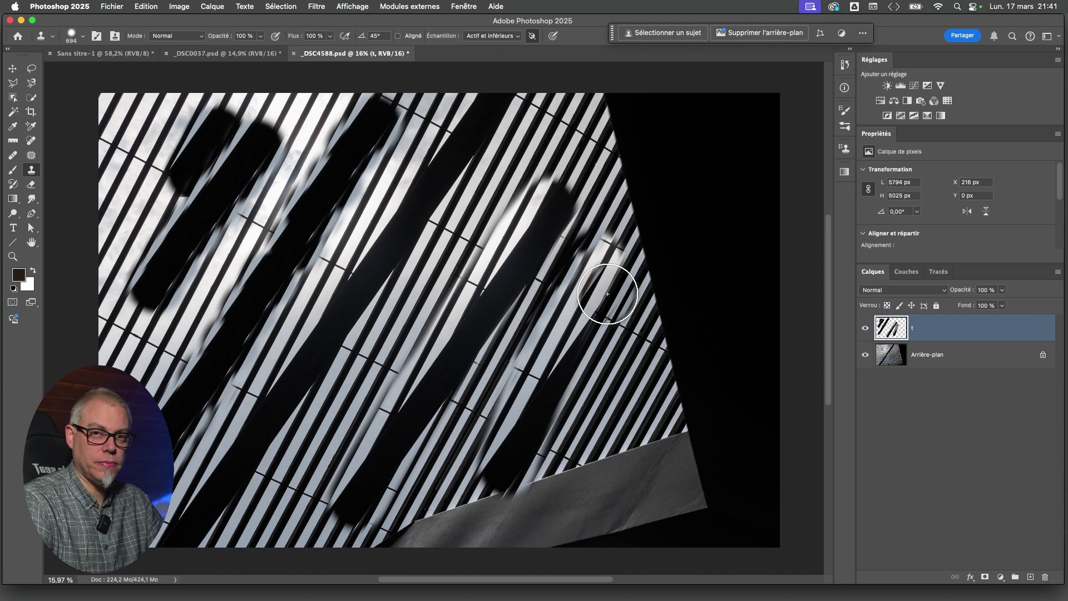
Toggle the visibility of layer t to compare the original photo with the cloned beams.
left_click(866, 330)
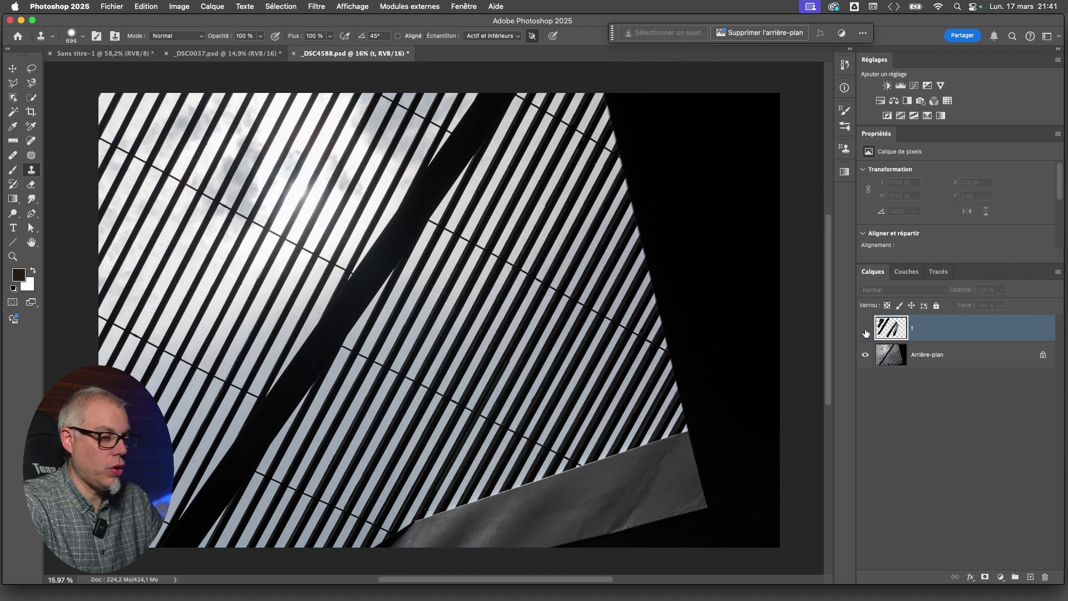
left_click(865, 329)
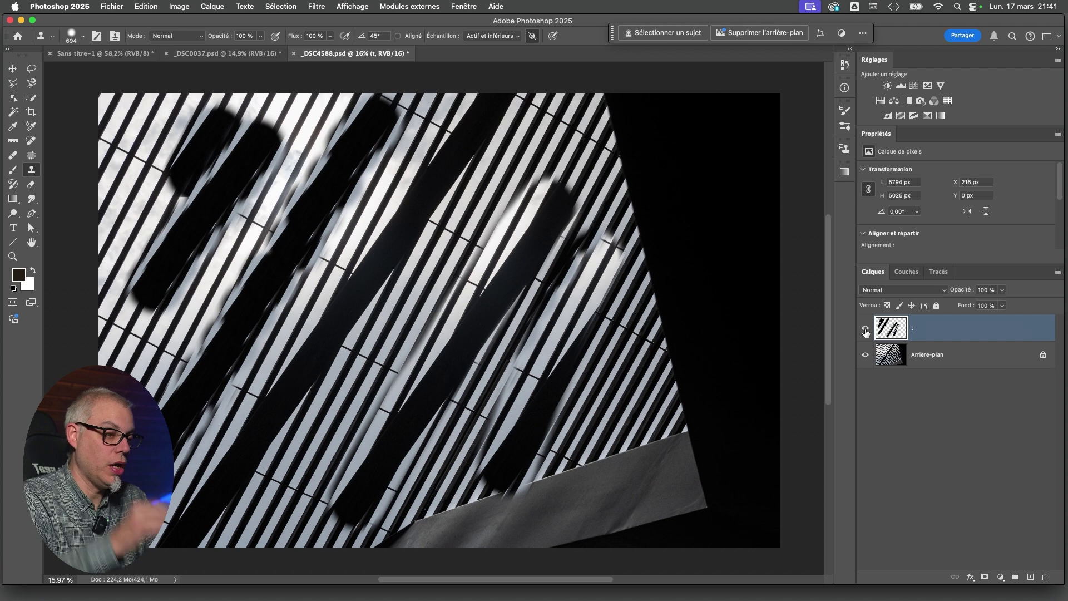
left_click(866, 329)
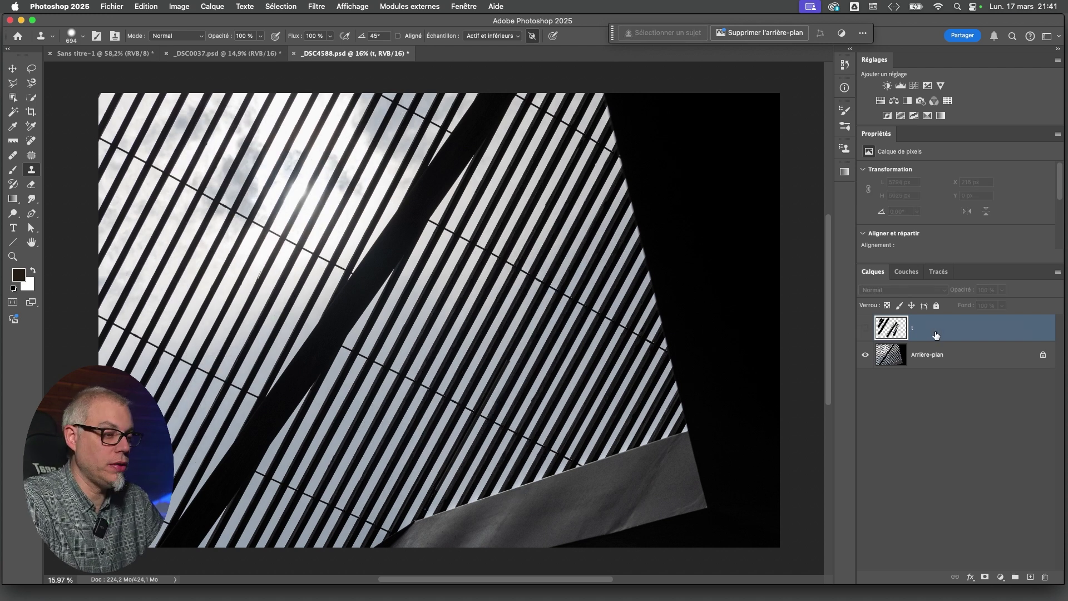
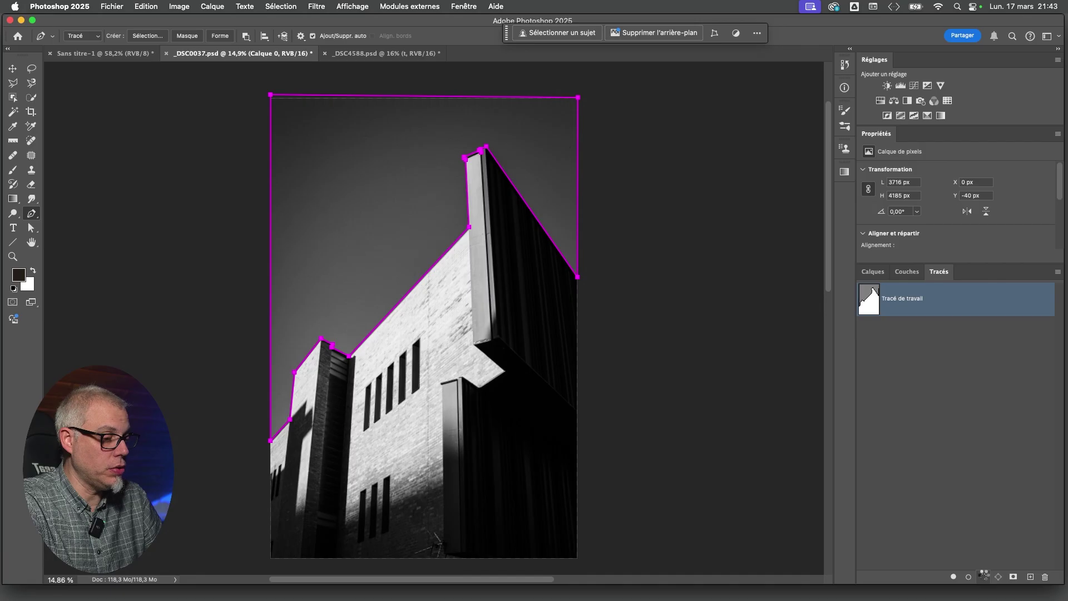
Load the building's work path in _DSC0037.psd as a selection and turn it into a layer mask on Calque 0.
left_click(933, 563)
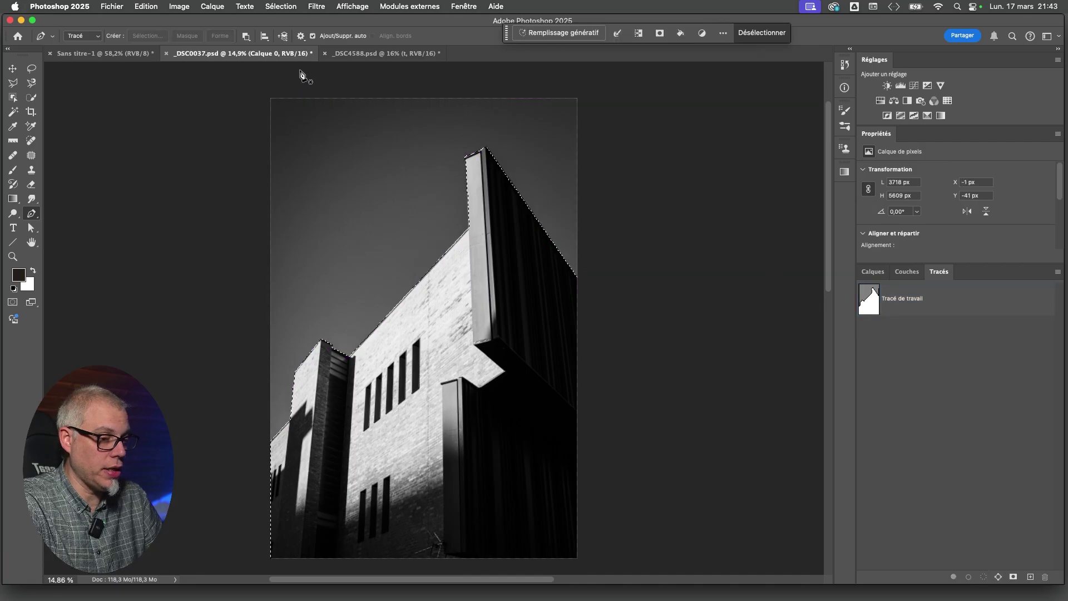
left_click(873, 272)
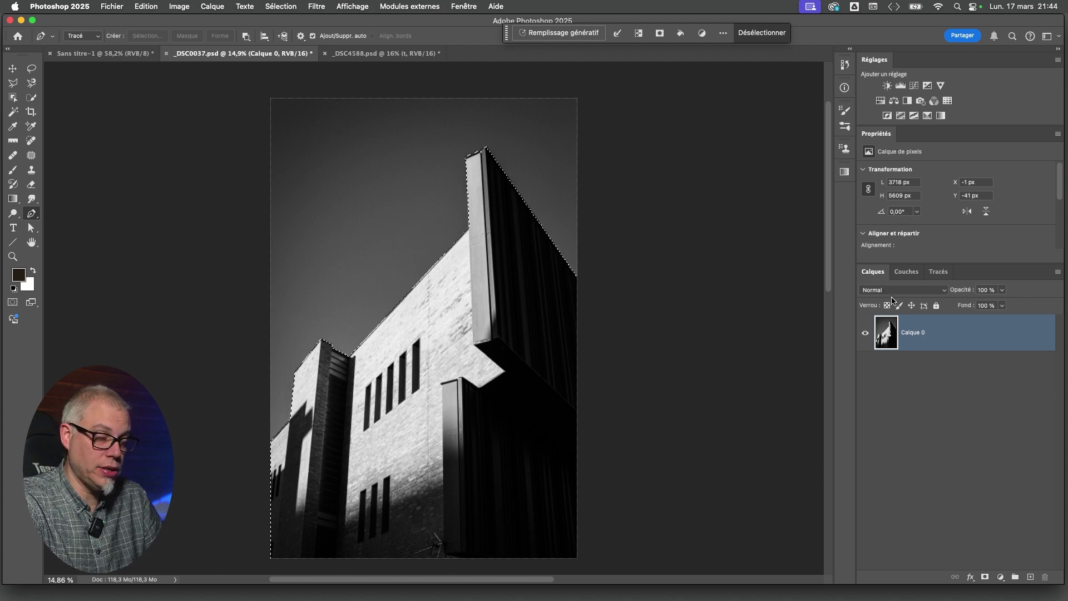
left_click(985, 579)
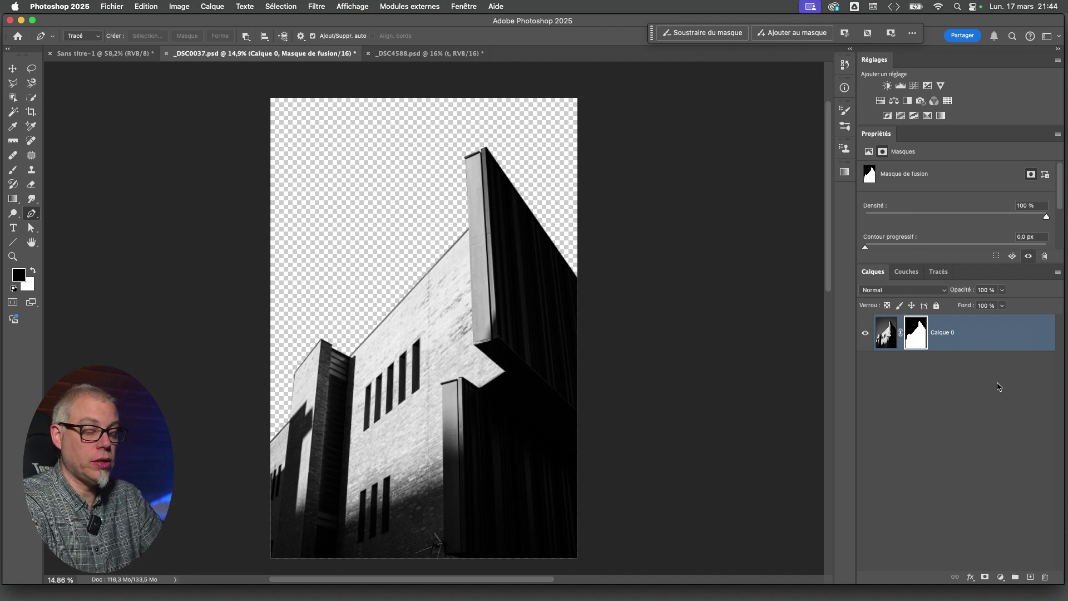
Invert the layer mask on Calque 0, invert it back, and delete the mask.
key("super+i")
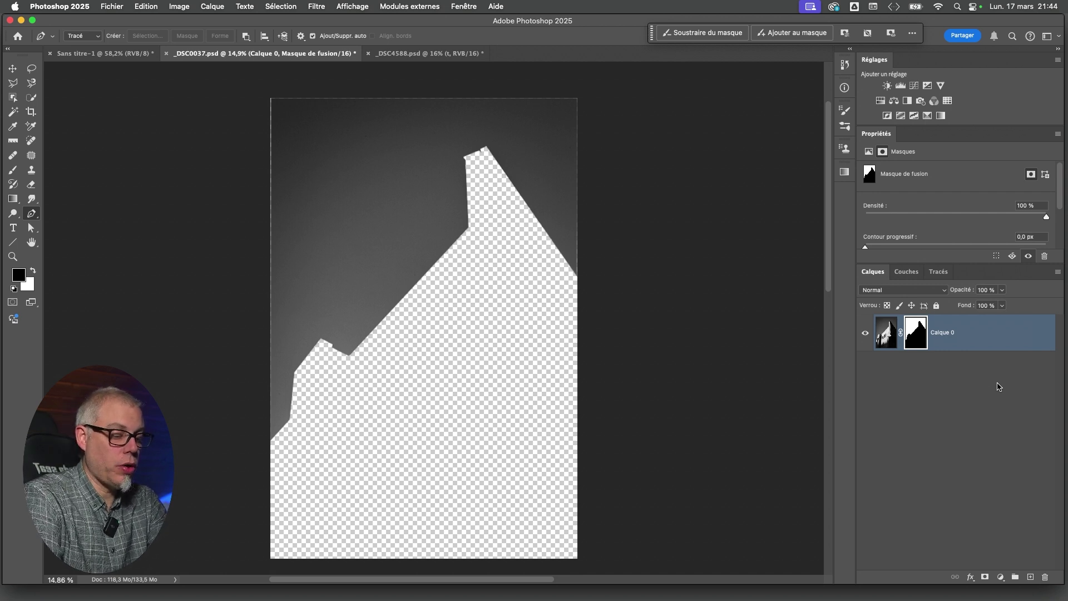
key("super+i")
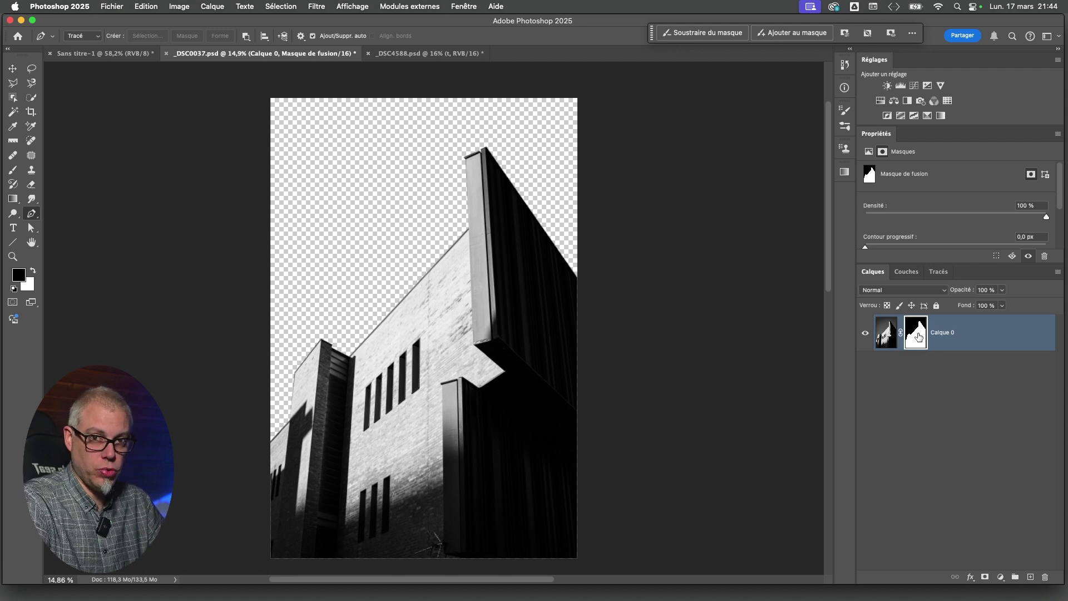
right_click(917, 338)
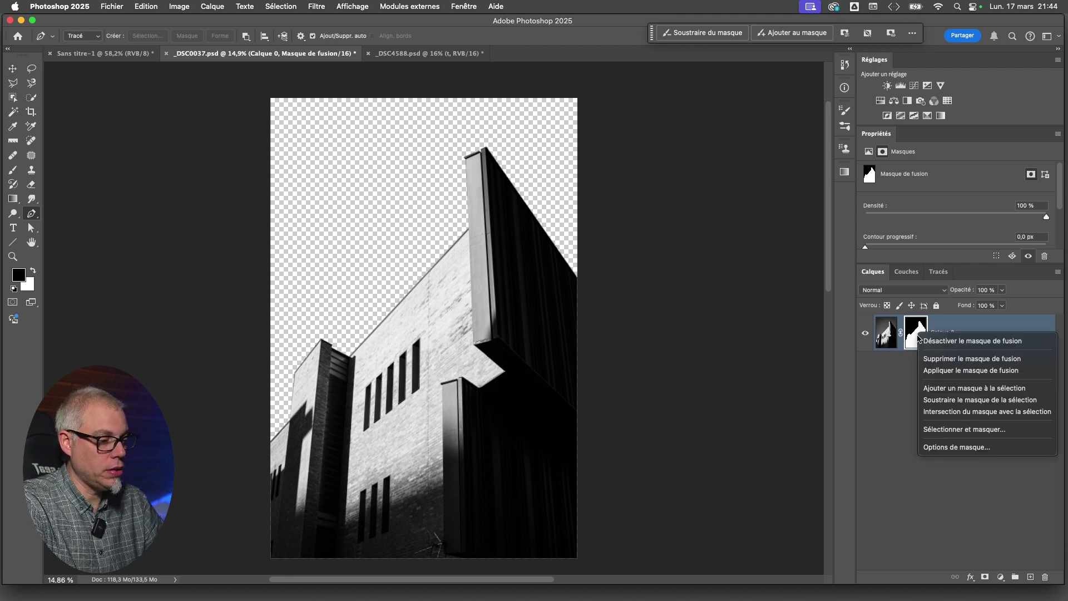
left_click(939, 360)
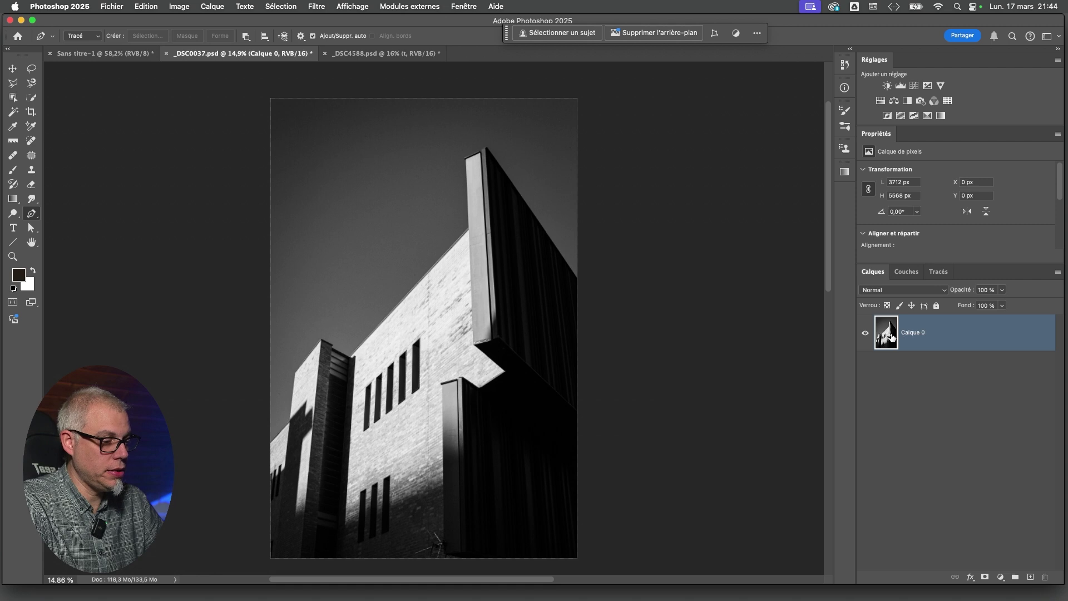
Display the building's work path and select all its anchor points with the Path Selection tool.
left_click(939, 272)
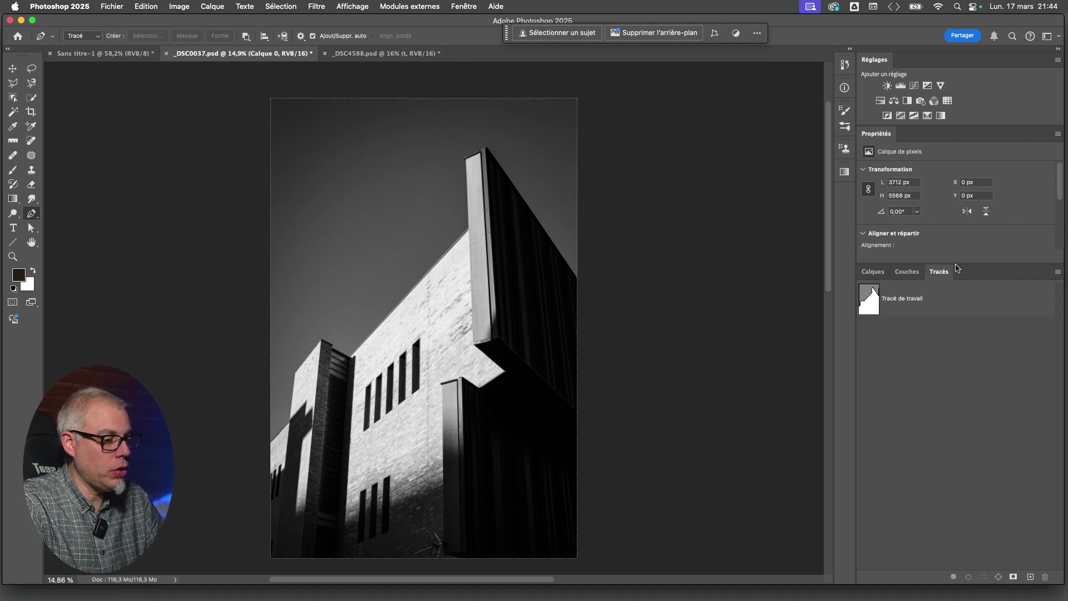
left_click(940, 301)
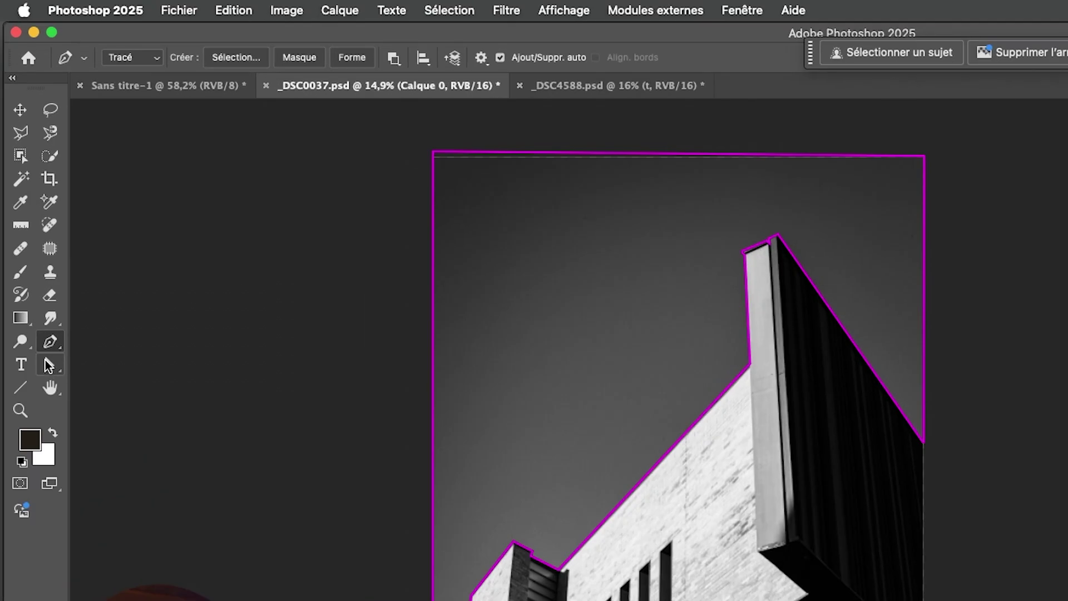
left_click(47, 363)
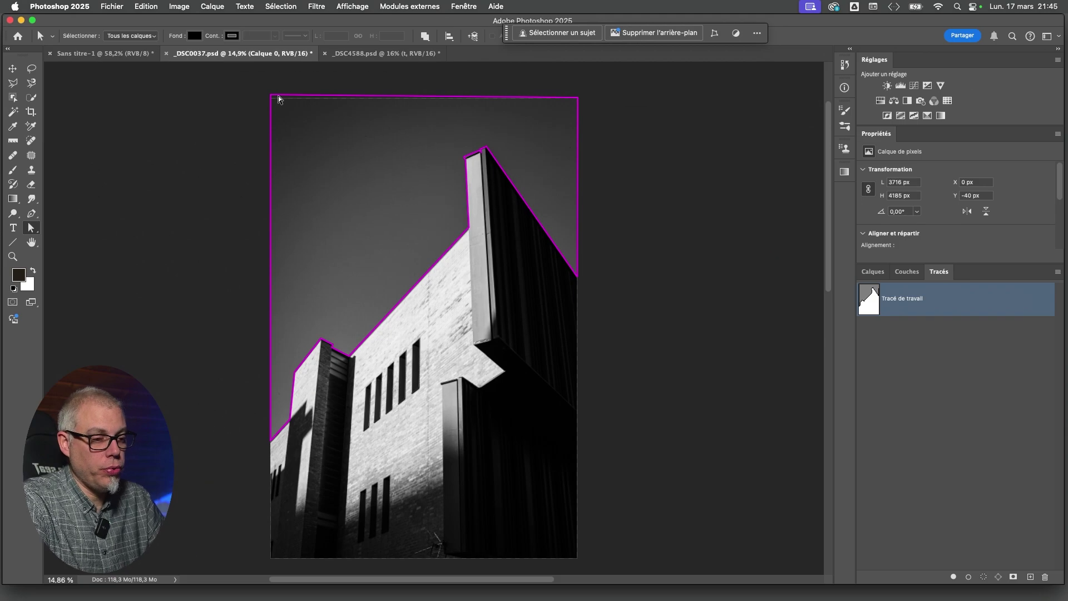
left_click(466, 161)
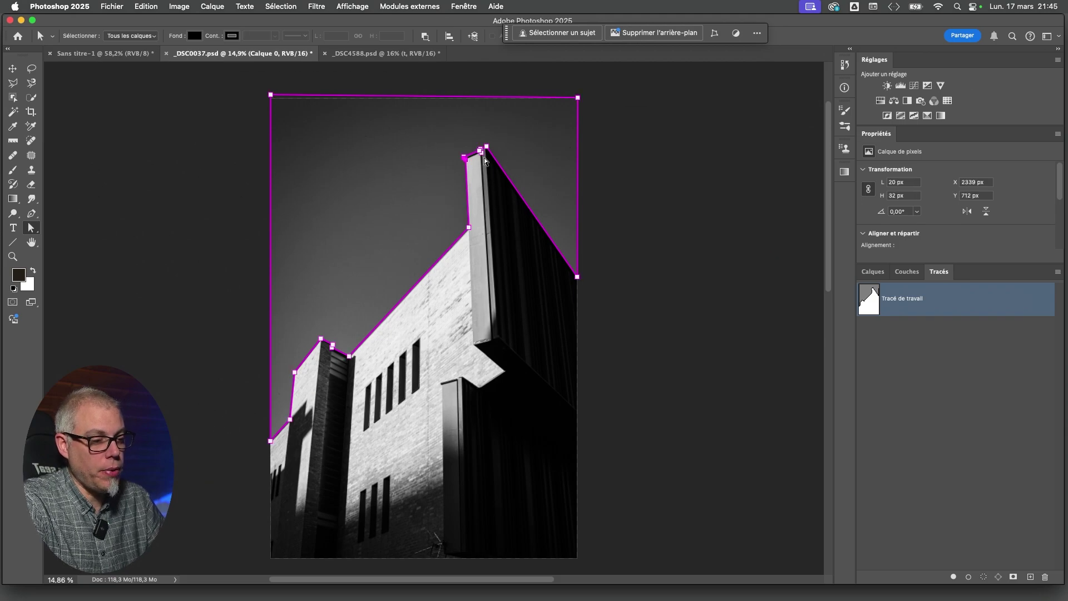
left_click(578, 277)
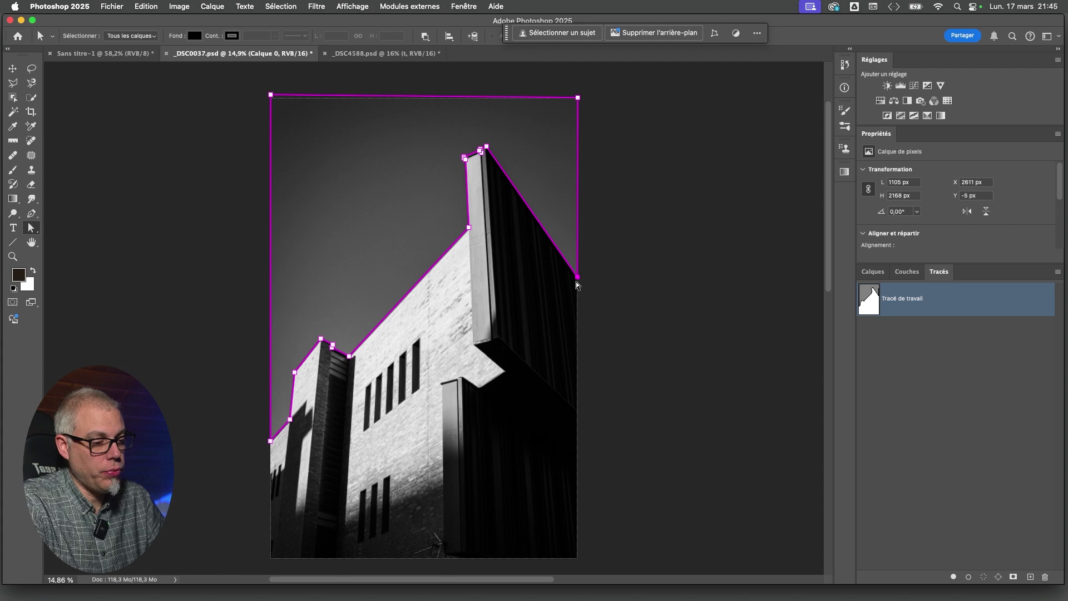
left_click_drag(240, 75, 604, 499)
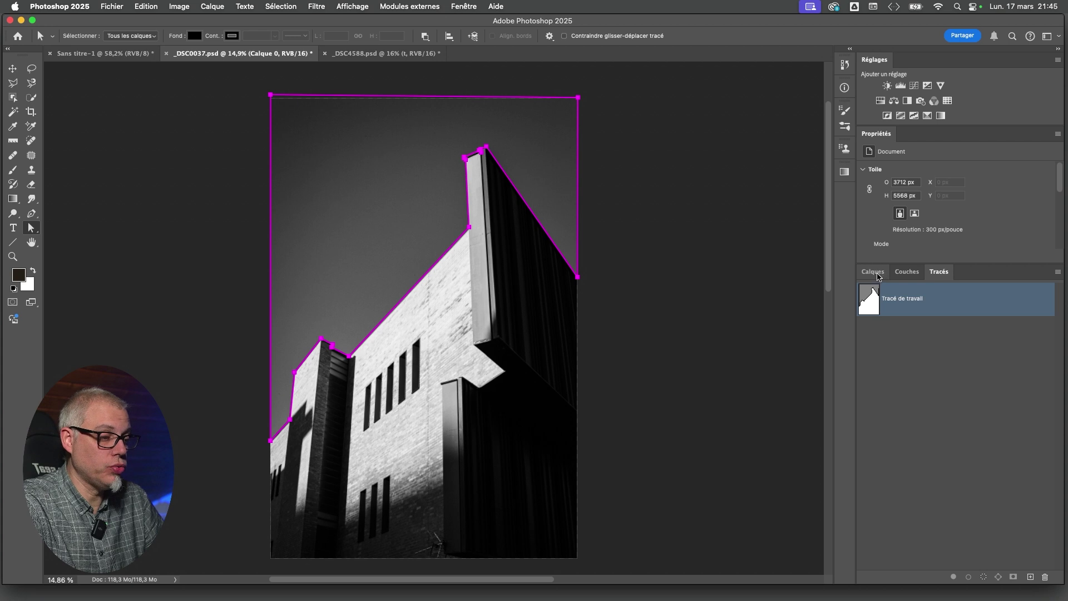
Create a vector mask on Calque 0 from the selected path, and add and remove an extra pixel mask beside it.
left_click(881, 272)
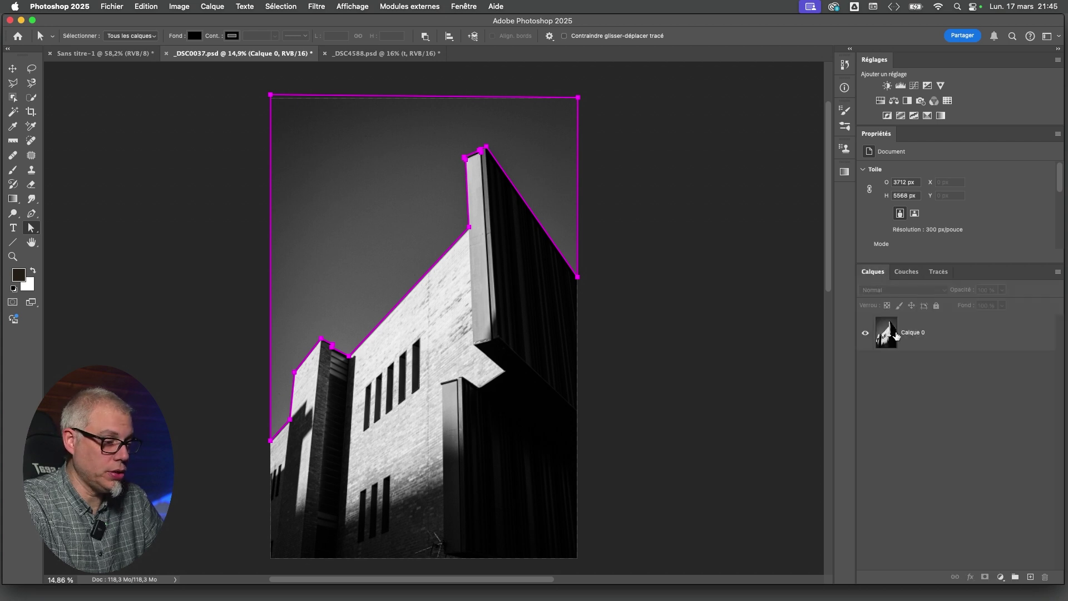
left_click(897, 337)
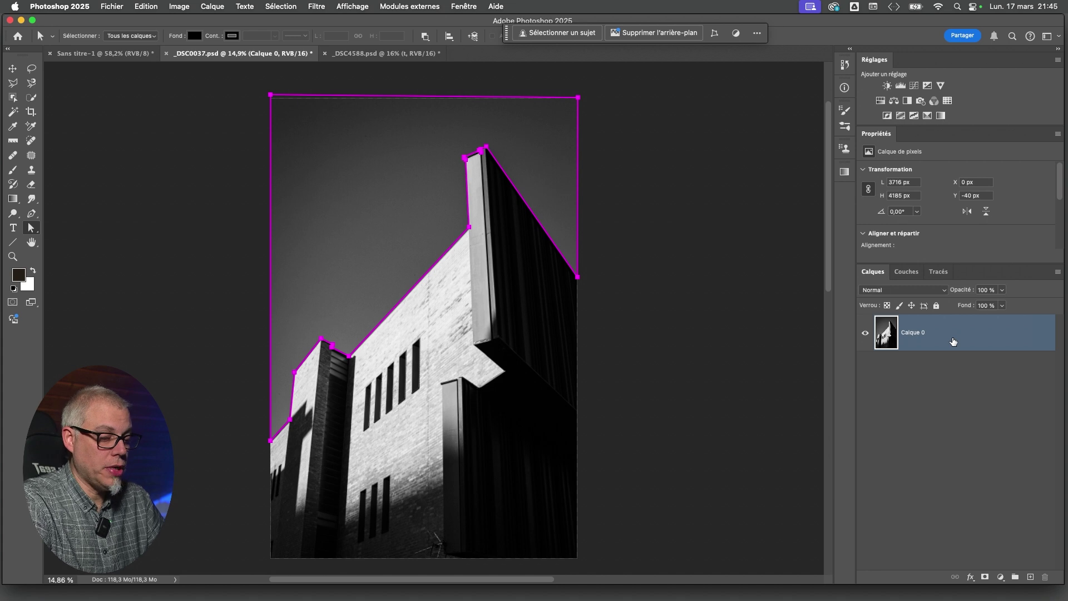
left_click(985, 578)
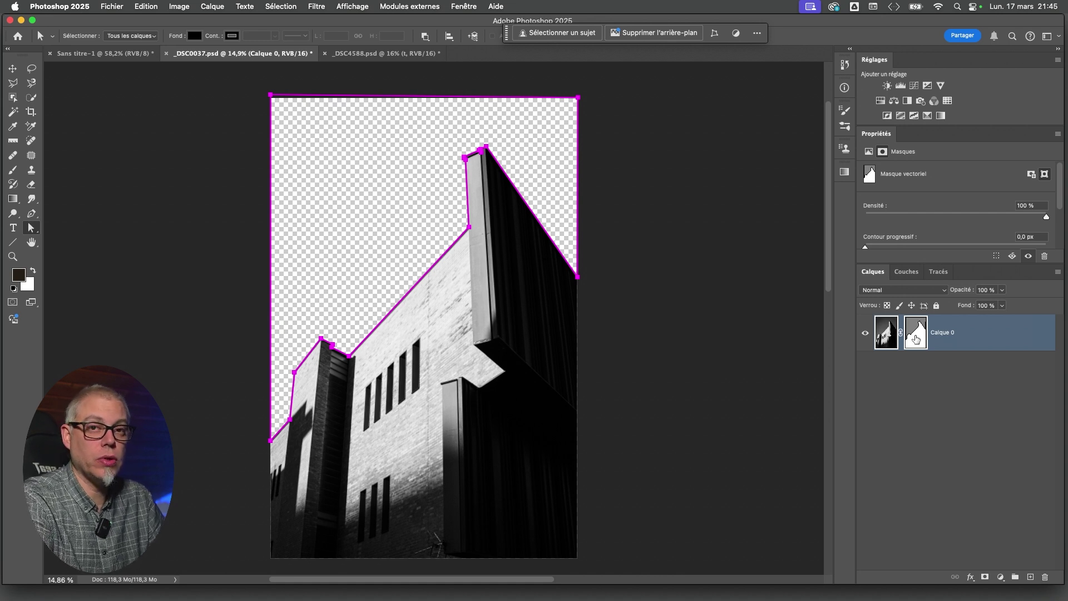
left_click(986, 578)
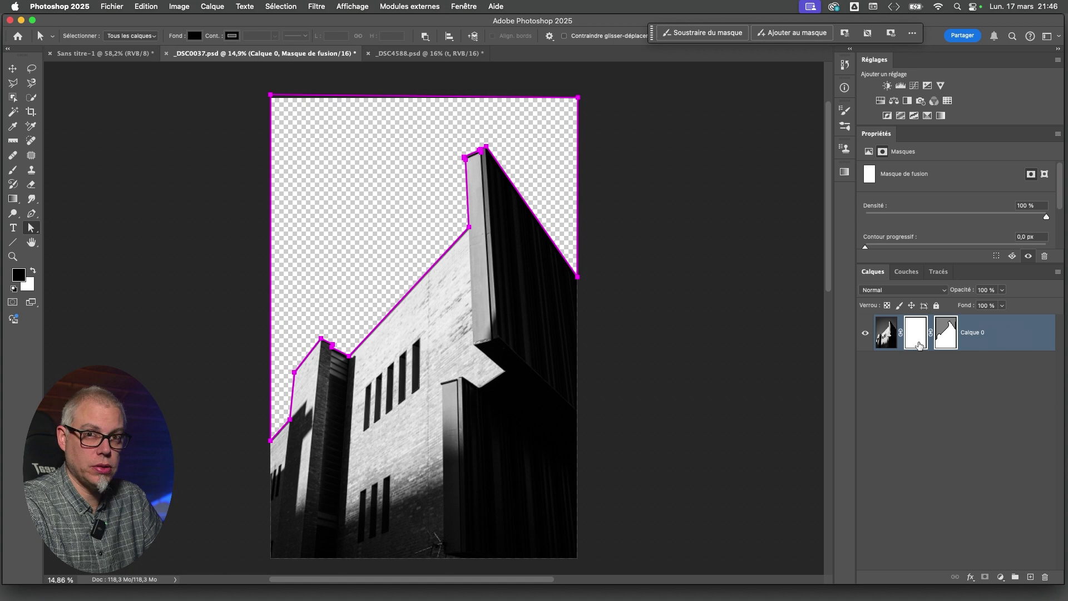
key("Delete")
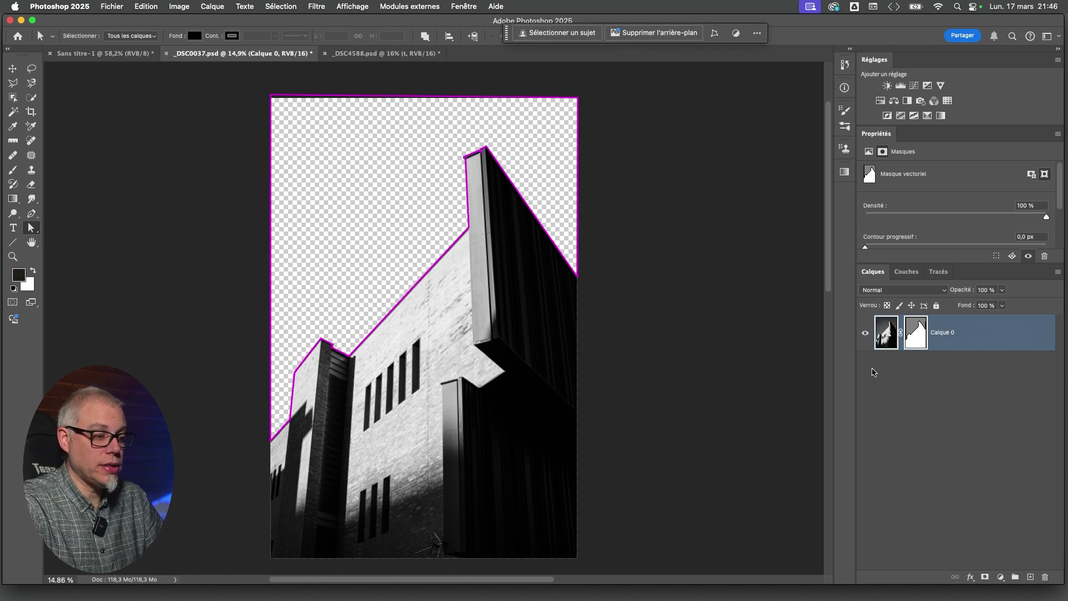
Move the vector mask's anchor points at the tower's top corner and roof notch to fit the building's edges more closely.
key("z")
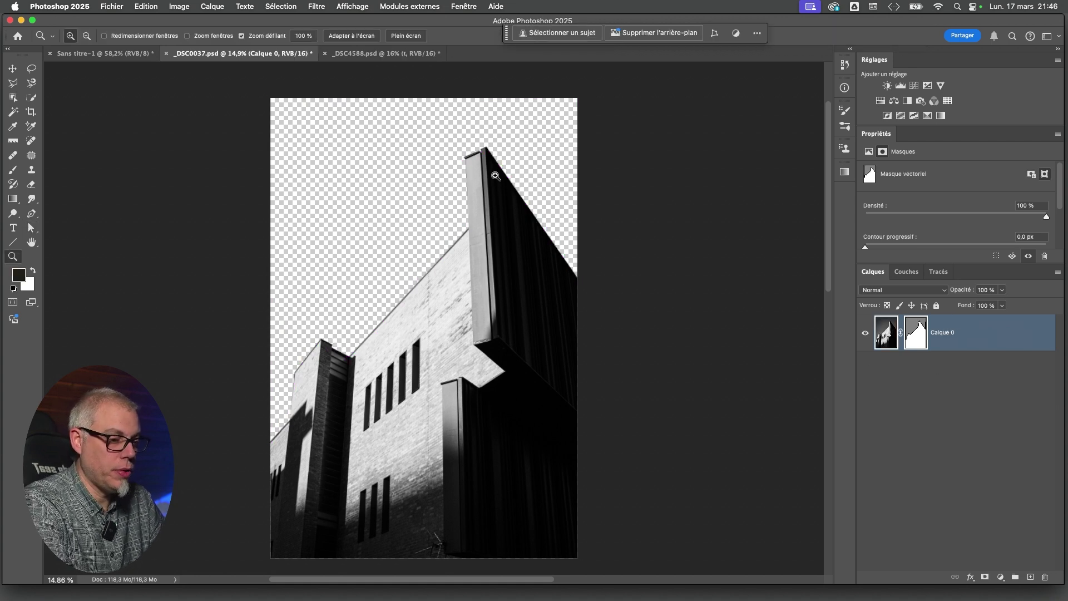
left_click_drag(475, 150, 525, 293)
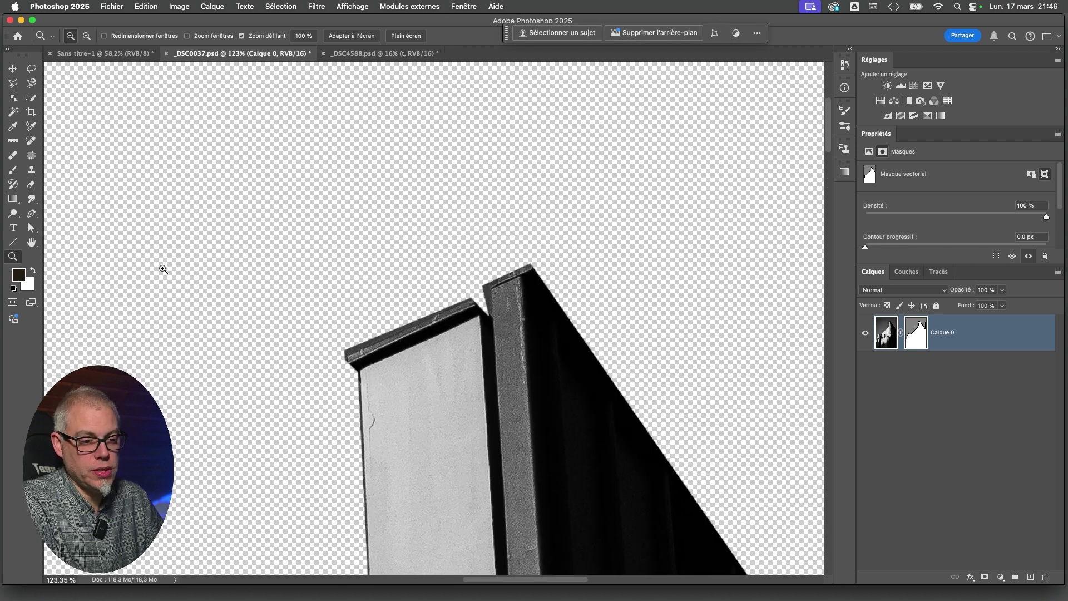
left_click(31, 227)
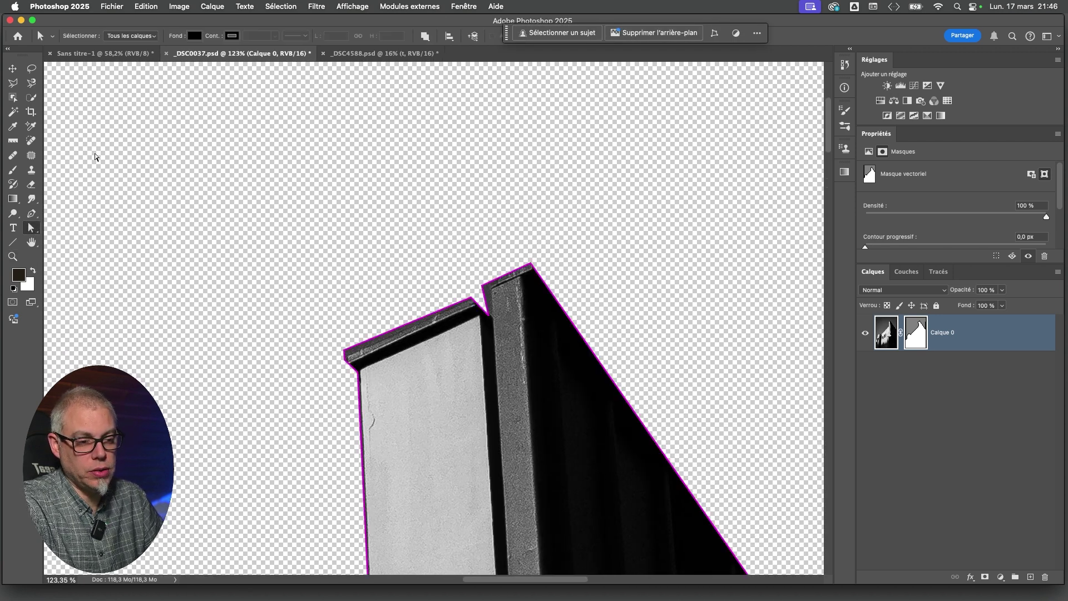
left_click(340, 358)
mouse_move(344, 352)
left_mouse_down()
mouse_move(311, 290)
mouse_move(290, 286)
mouse_move(346, 356)
left_mouse_up()
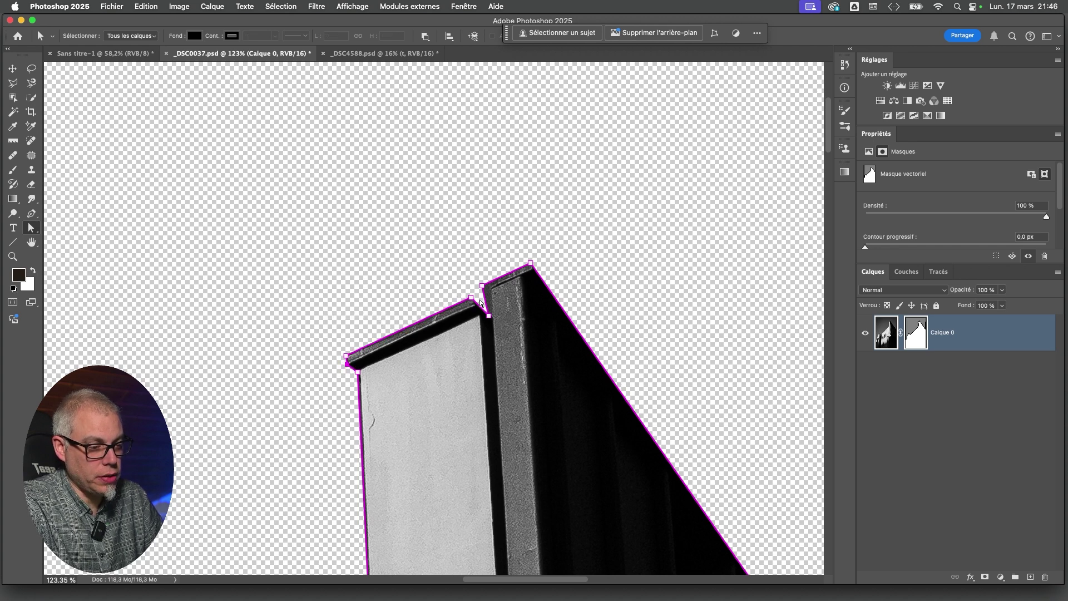
left_click_drag(472, 299, 492, 323)
mouse_move(482, 285)
left_mouse_down()
mouse_move(489, 269)
mouse_move(489, 284)
left_mouse_up()
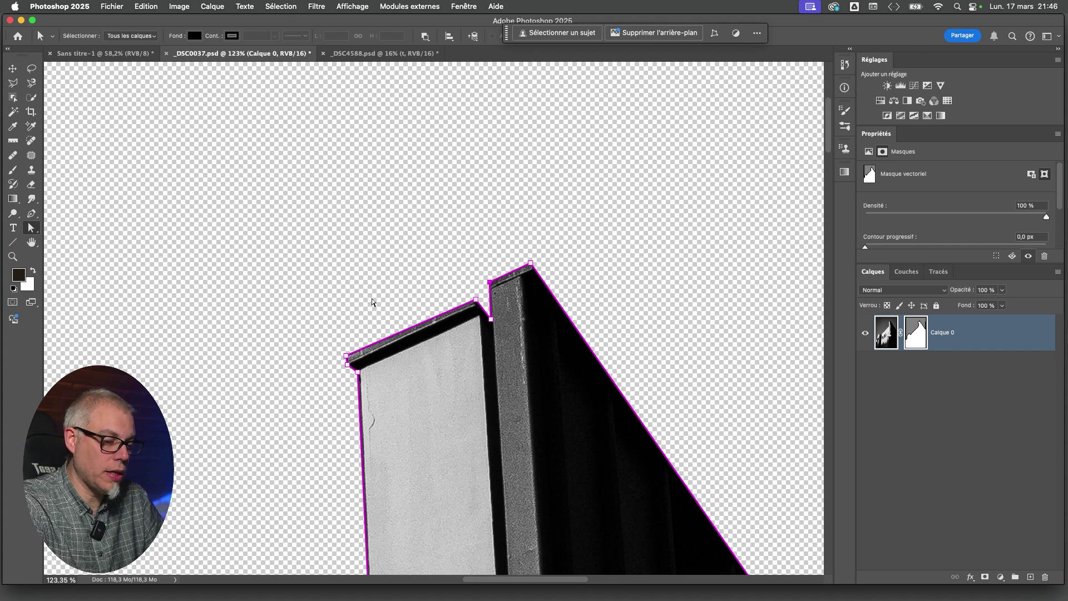
scroll(373, 303, "down", 5)
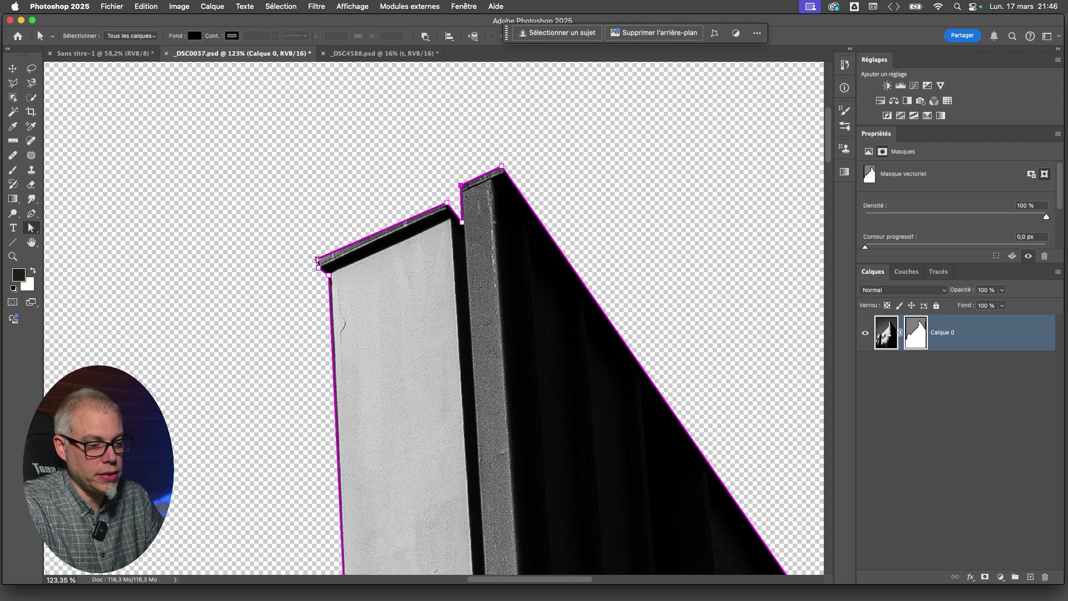
left_click(403, 287)
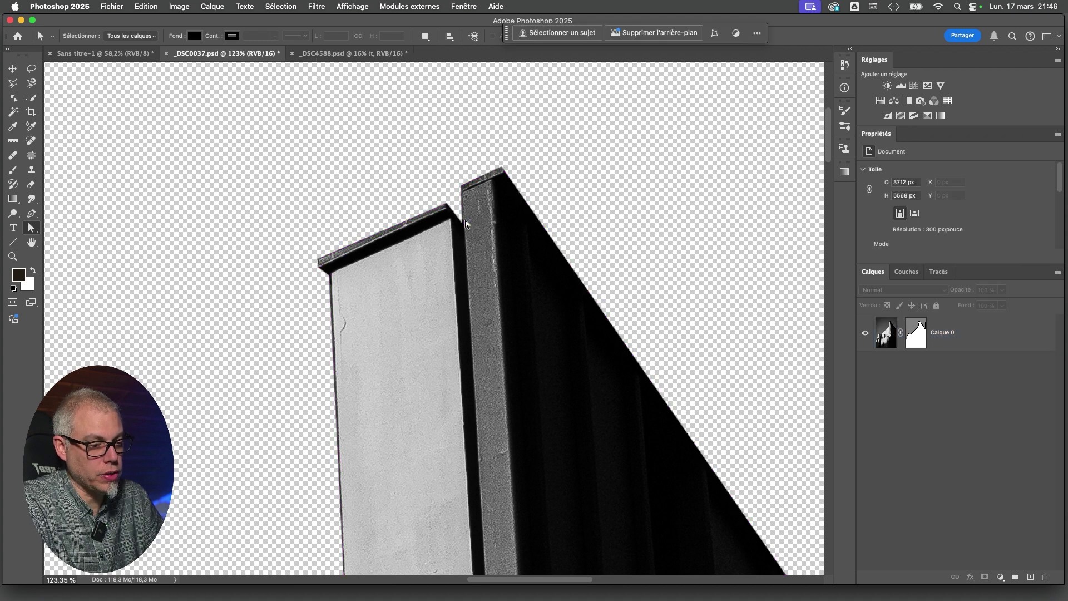
Select all anchor points of the vector mask path around the whole building.
key("z")
left_click_drag(401, 289, 321, 283)
left_click_drag(315, 429, 399, 298)
left_click_drag(410, 335, 416, 372)
key("v")
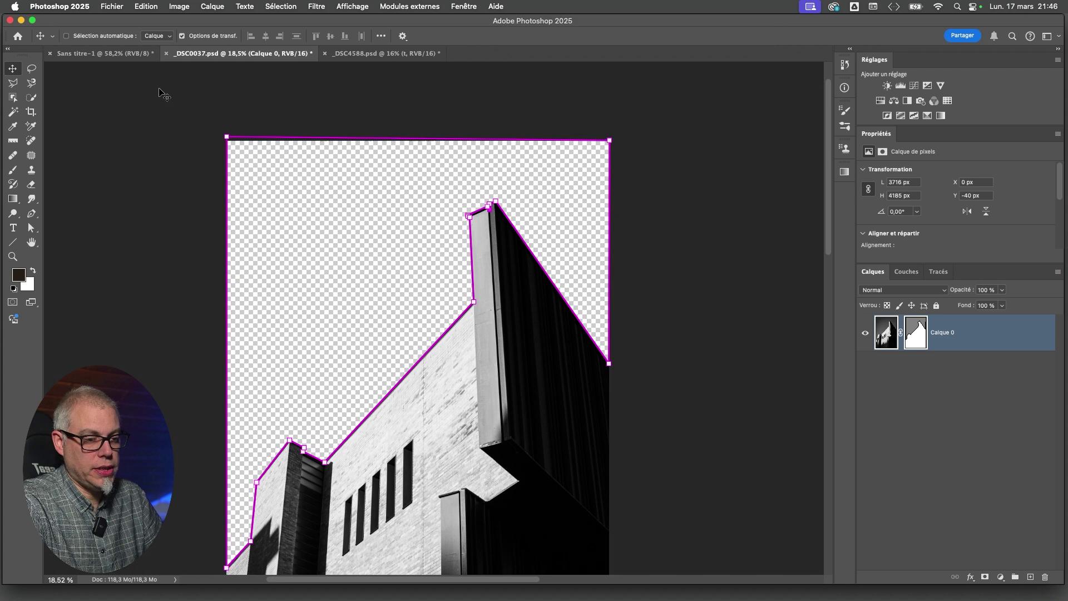
key("a")
left_click_drag(179, 96, 679, 539)
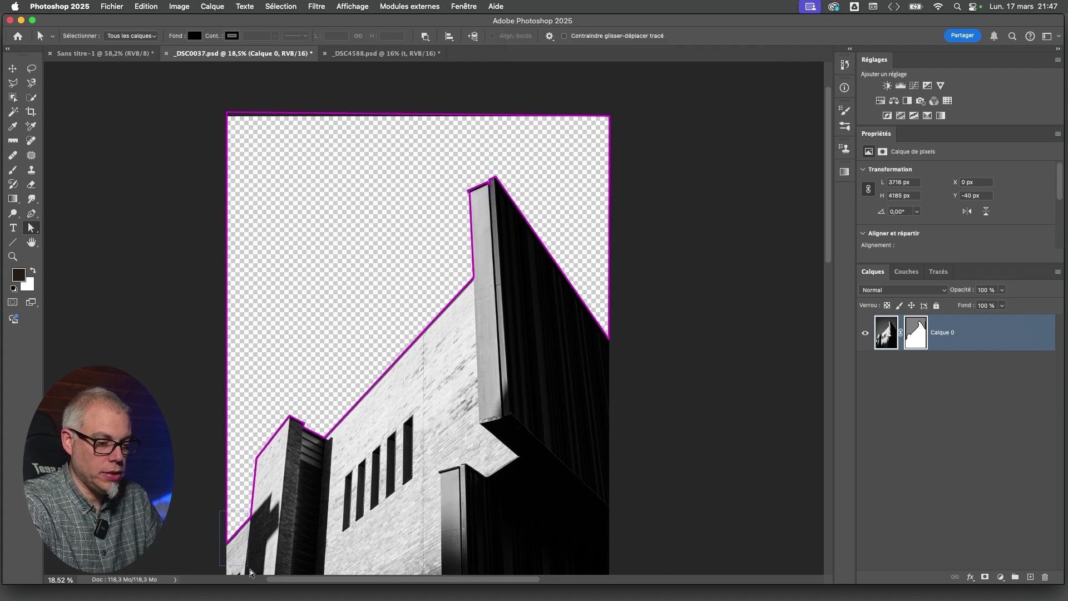
Load Calque 0's vector mask path as a selection and invert it to select the sky.
left_click(939, 271)
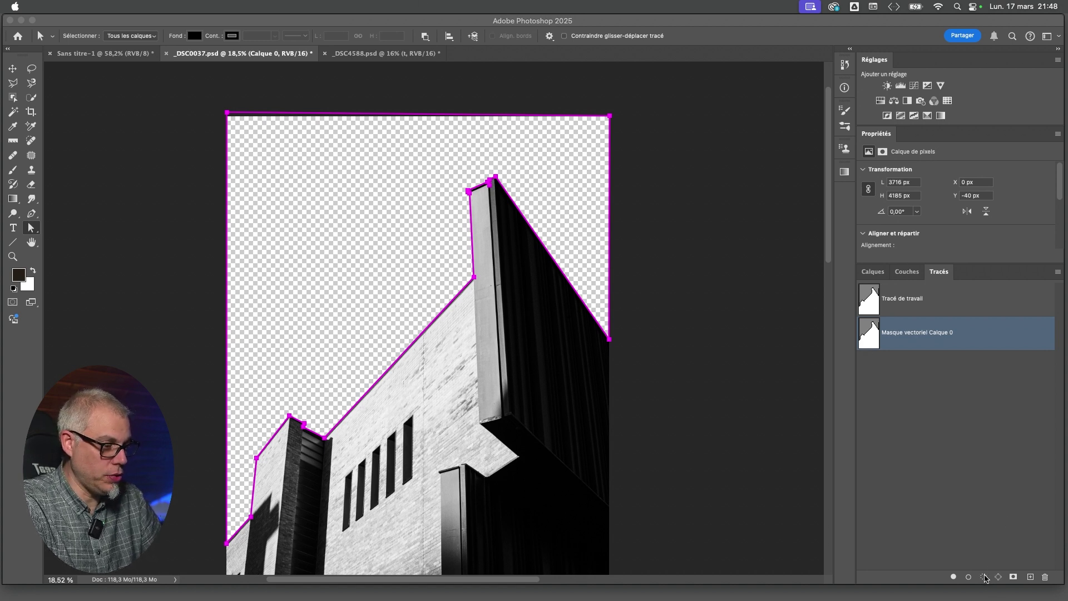
left_click(984, 577)
left_click_drag(555, 322, 561, 289)
left_click_drag(506, 315, 415, 321)
key("v")
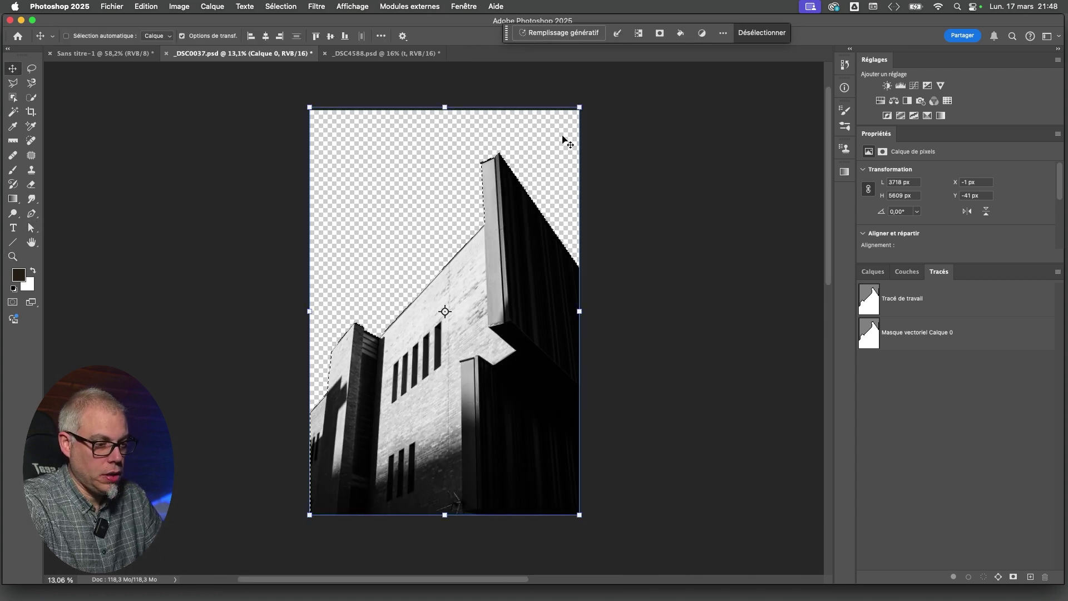
left_click(291, 6)
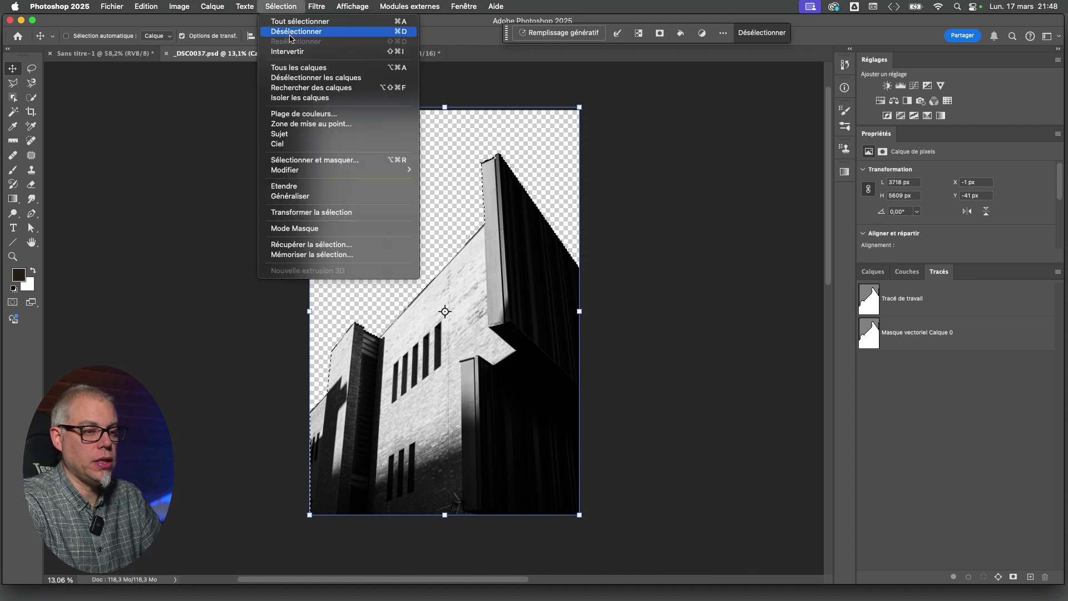
left_click(292, 51)
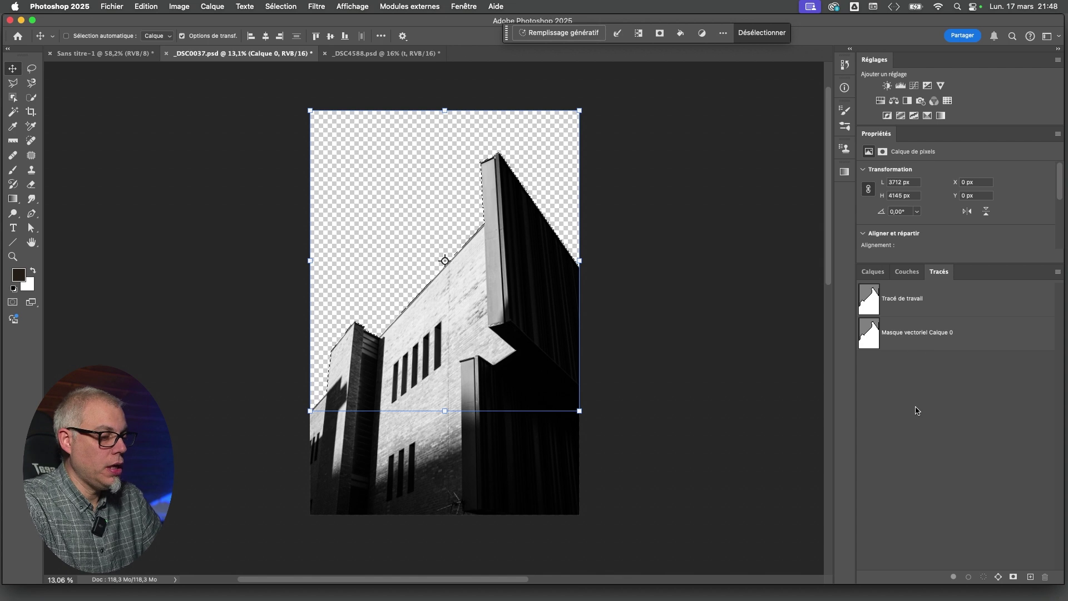
Convert the inverted sky selection into a new work path.
left_click(912, 334)
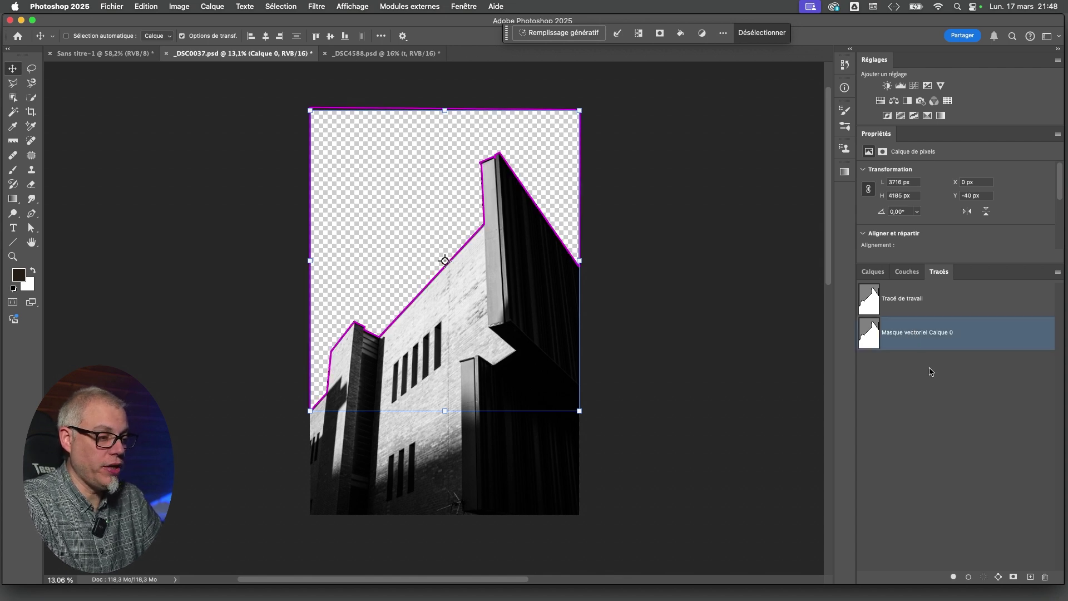
left_click(949, 477)
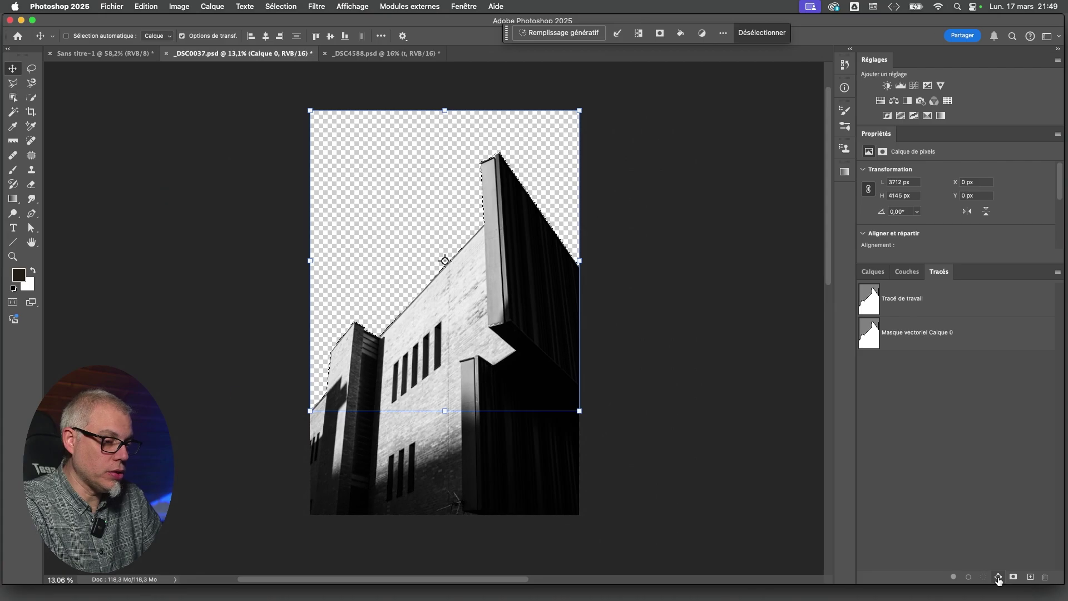
left_click(971, 573)
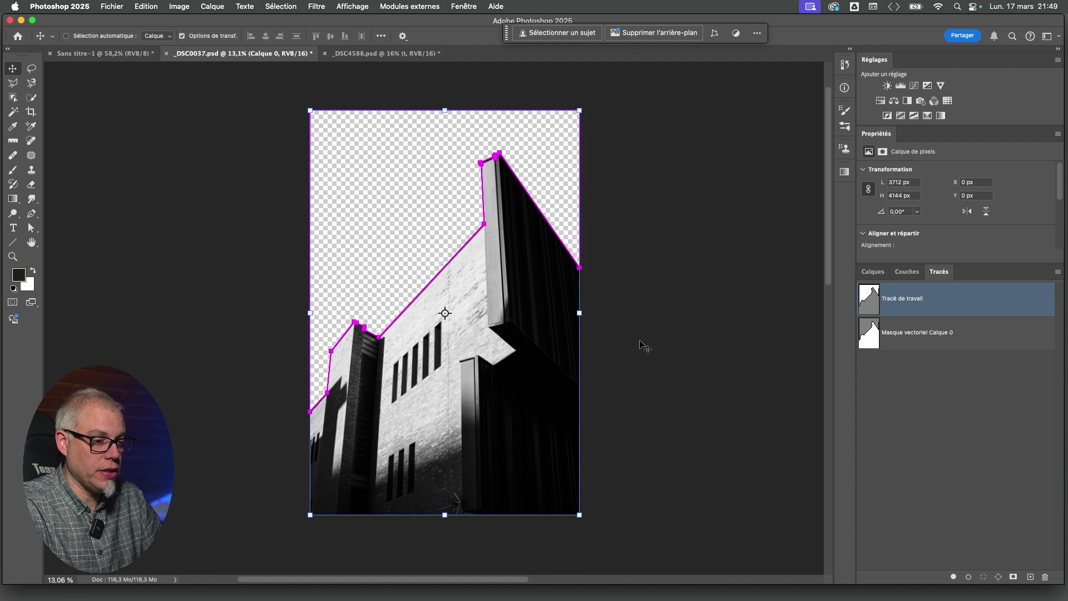
Delete Calque 0's existing vector mask and create a new vector mask from the sky work path.
left_click(892, 342)
left_click_drag(924, 334, 1045, 577)
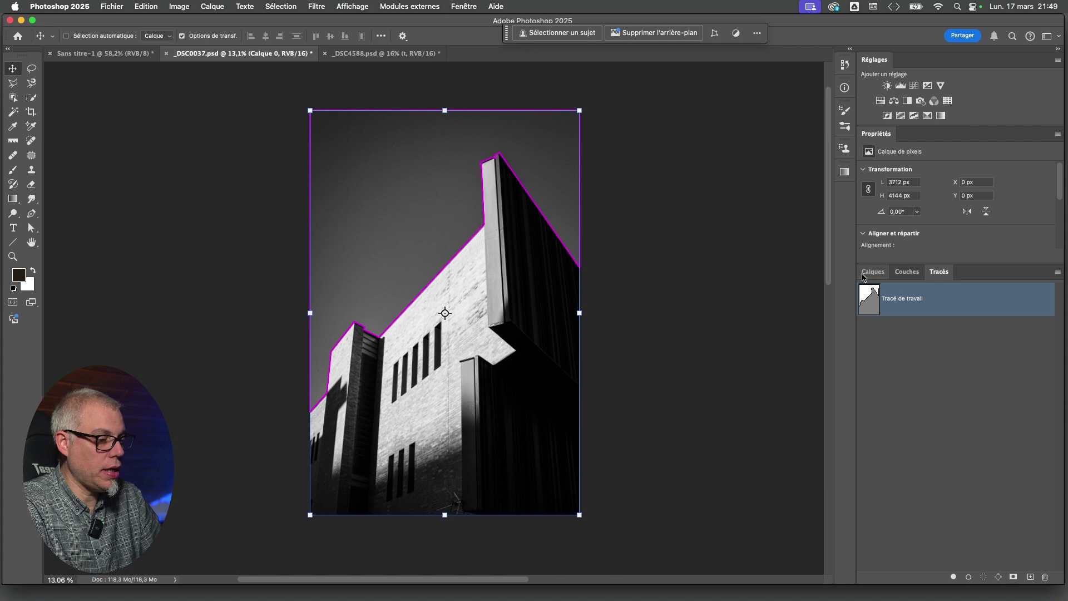
left_click(873, 272)
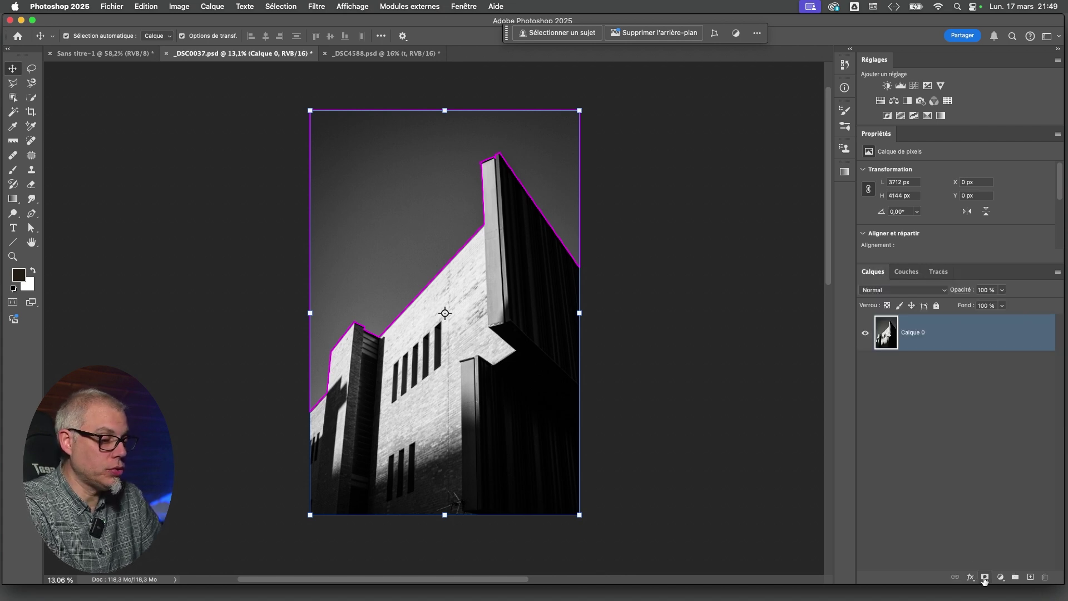
left_click(985, 577, "super")
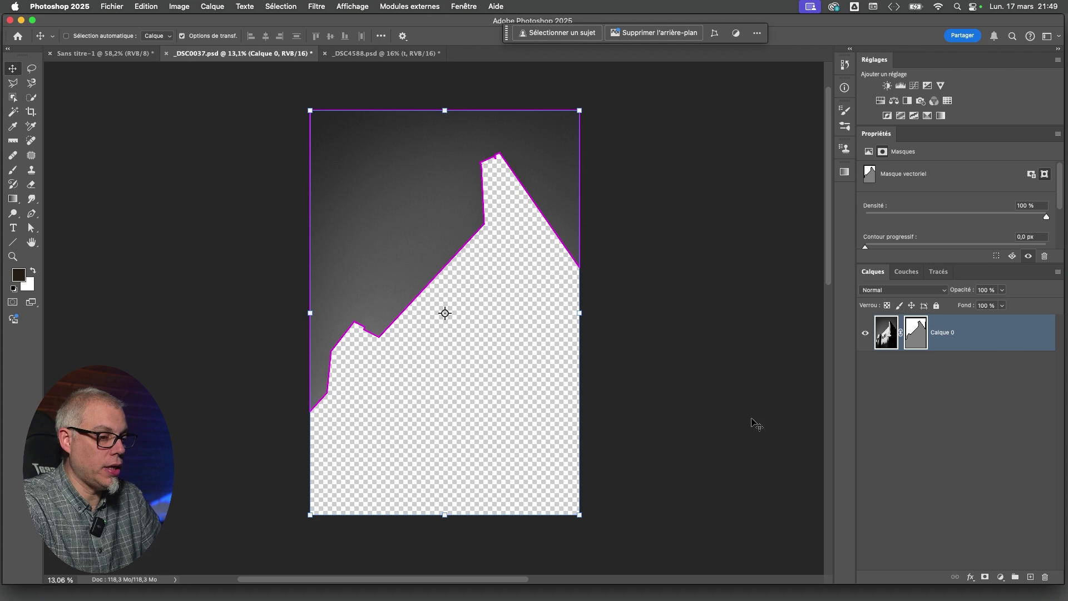
left_click(914, 341)
left_click(919, 341)
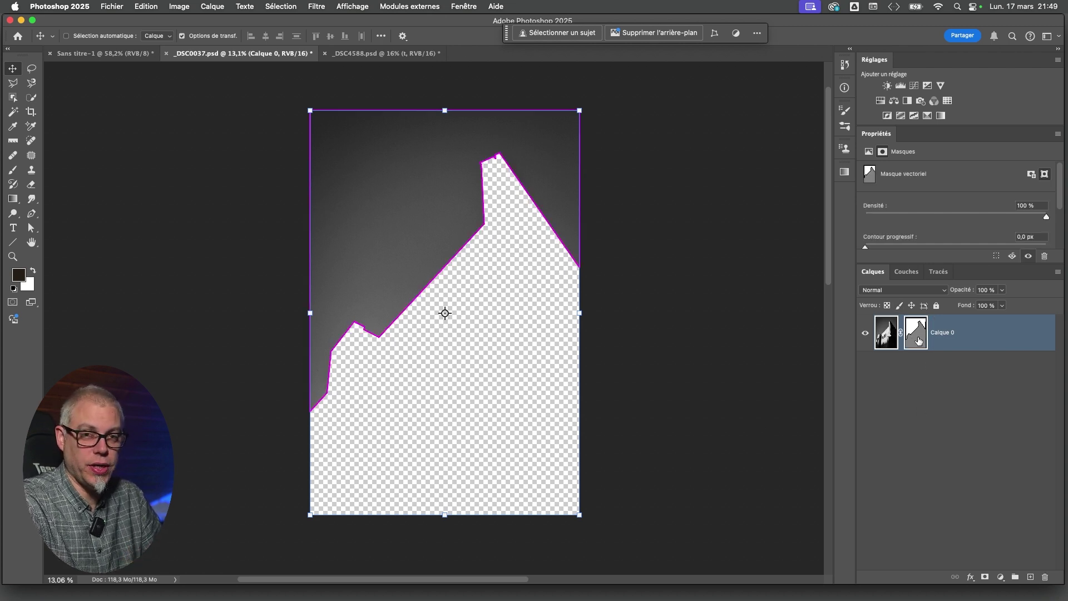